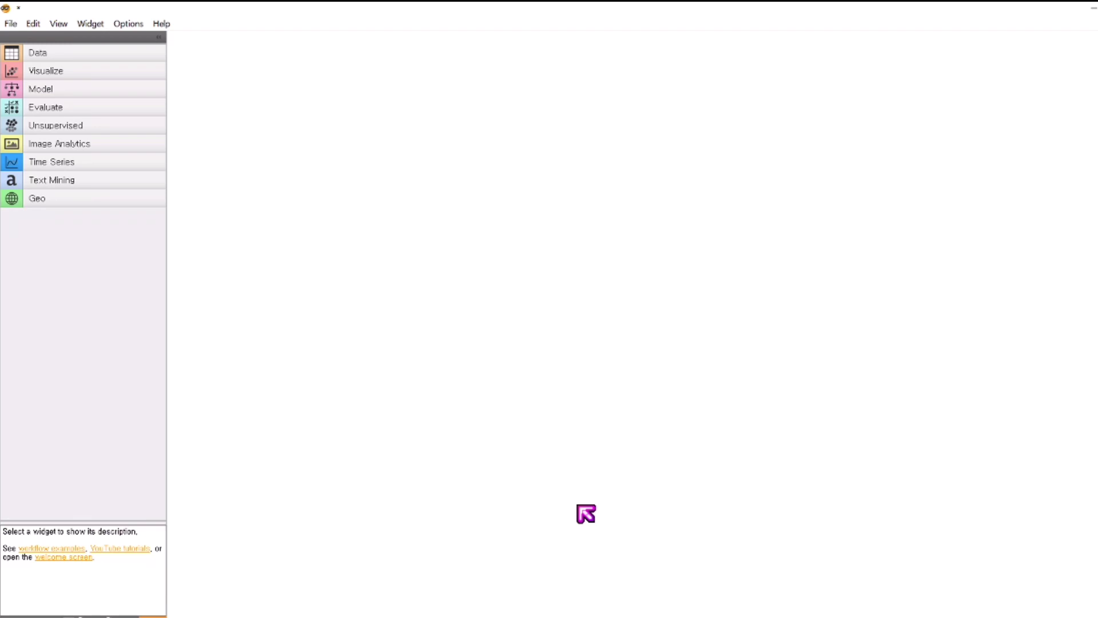
Step: Add a File widget to the canvas and load the file 객관식예측_이직할 직원_공부 from the 이직할직원 folder
click(147, 56)
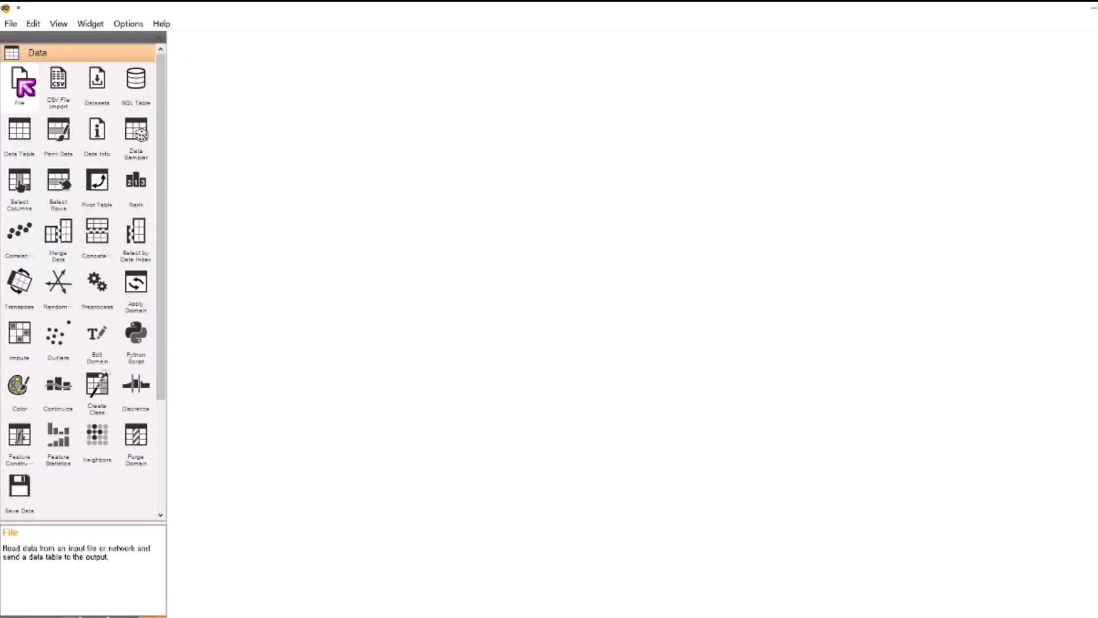
click(18, 79)
drag(255, 216, 286, 106)
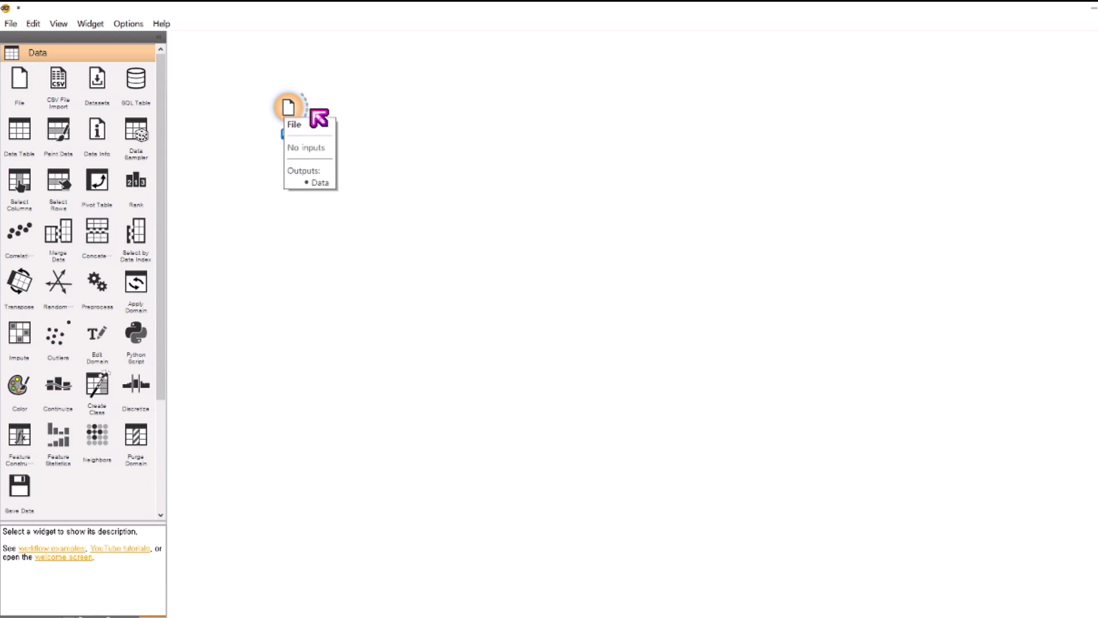
double_click(298, 116)
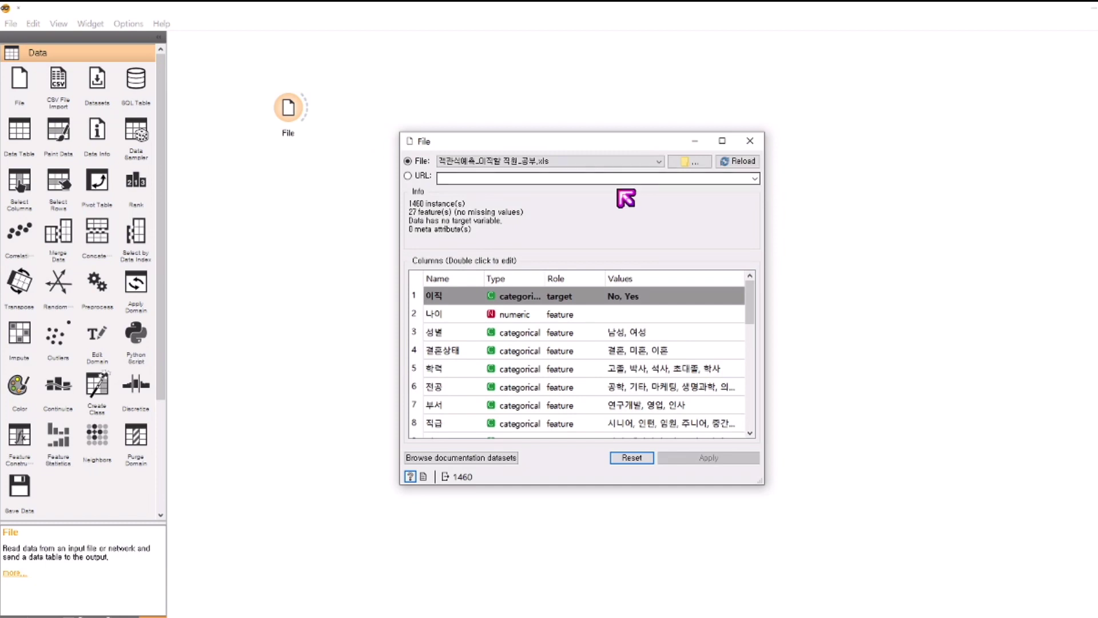
click(672, 166)
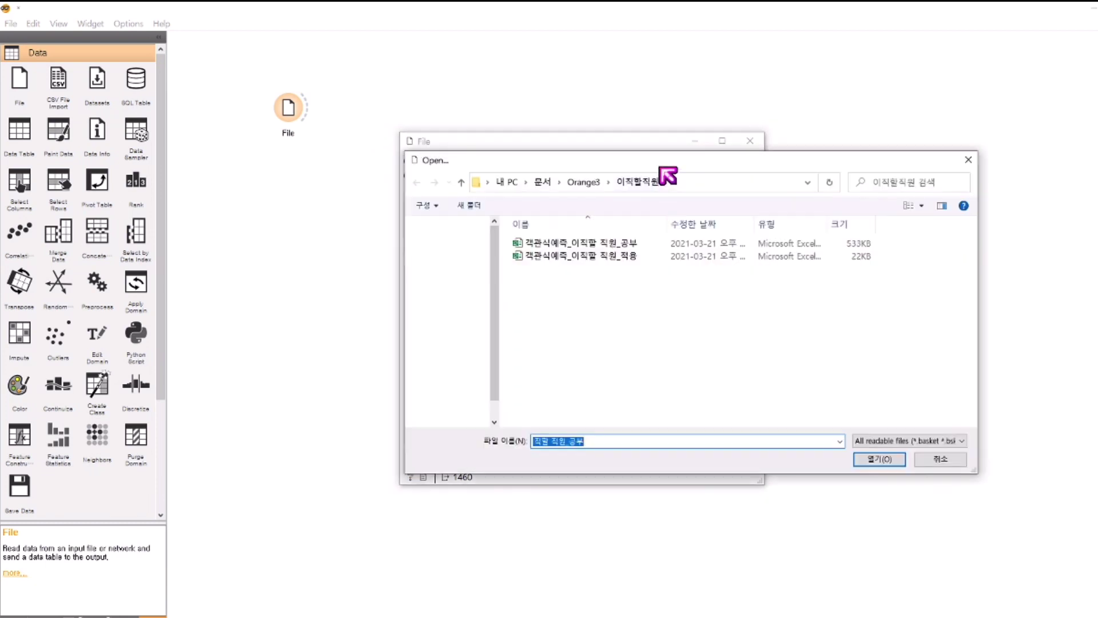
click(561, 243)
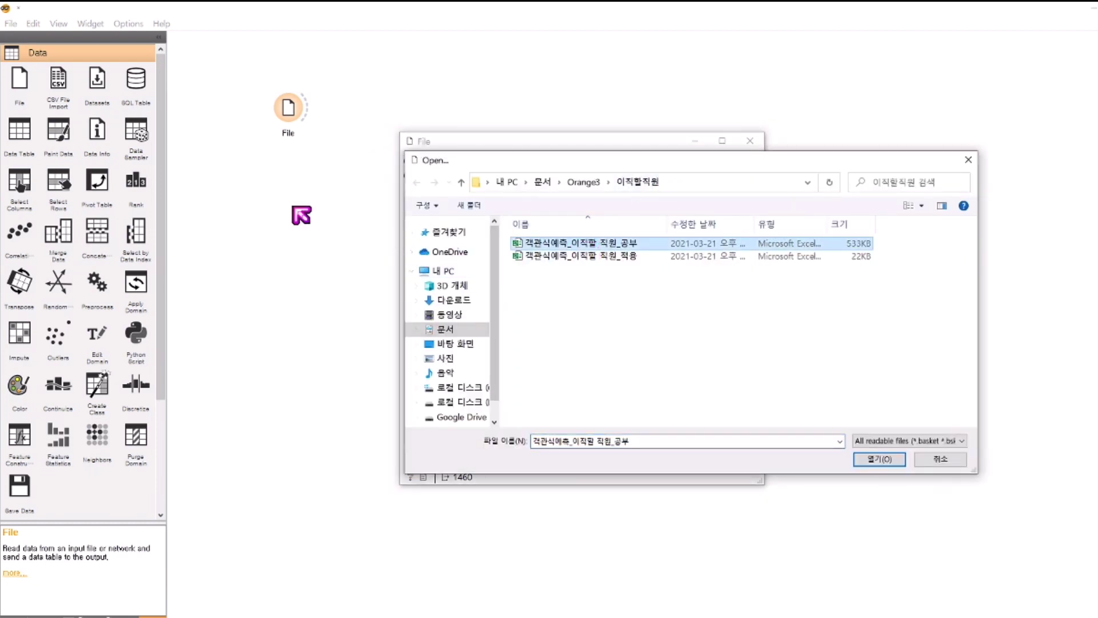
click(881, 460)
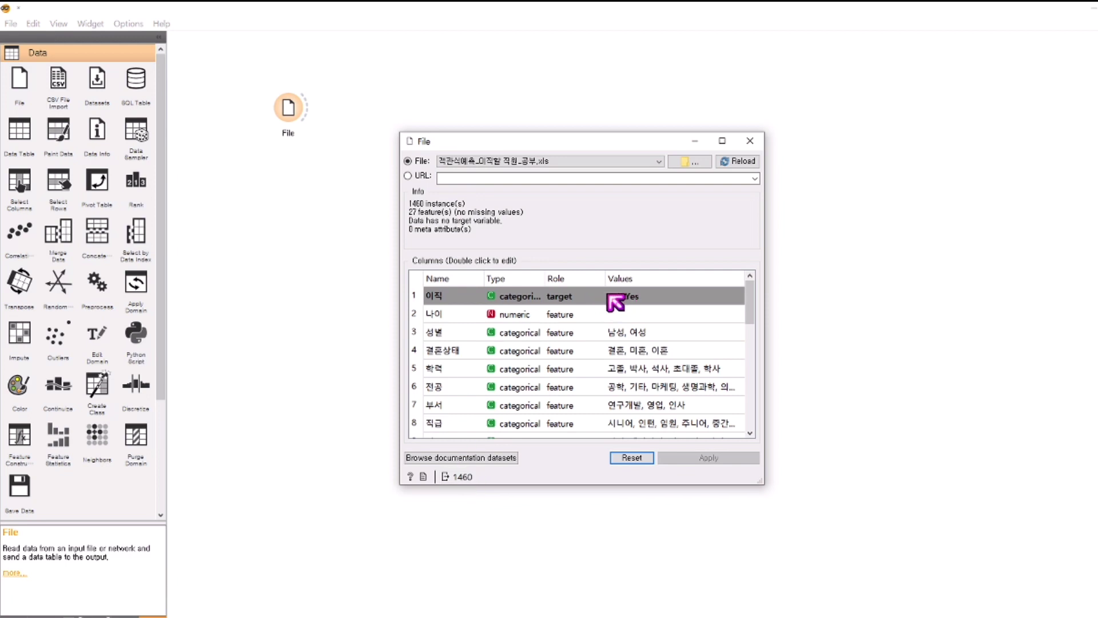
Step: Set the role of the 이직 column to target and reload the file in the File widget
double_click(575, 296)
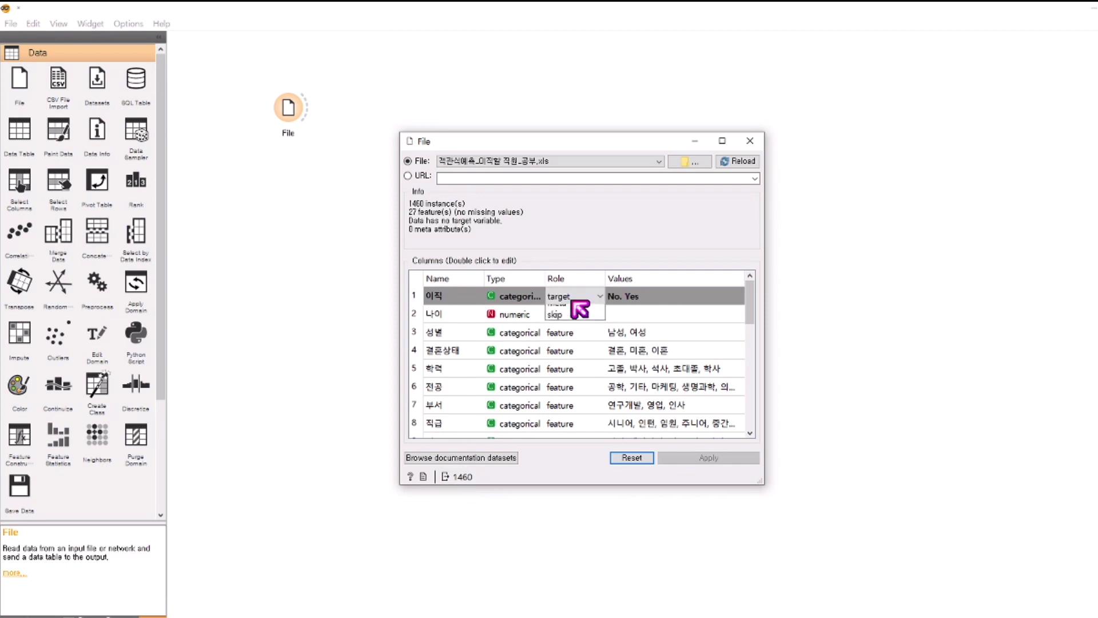
click(579, 323)
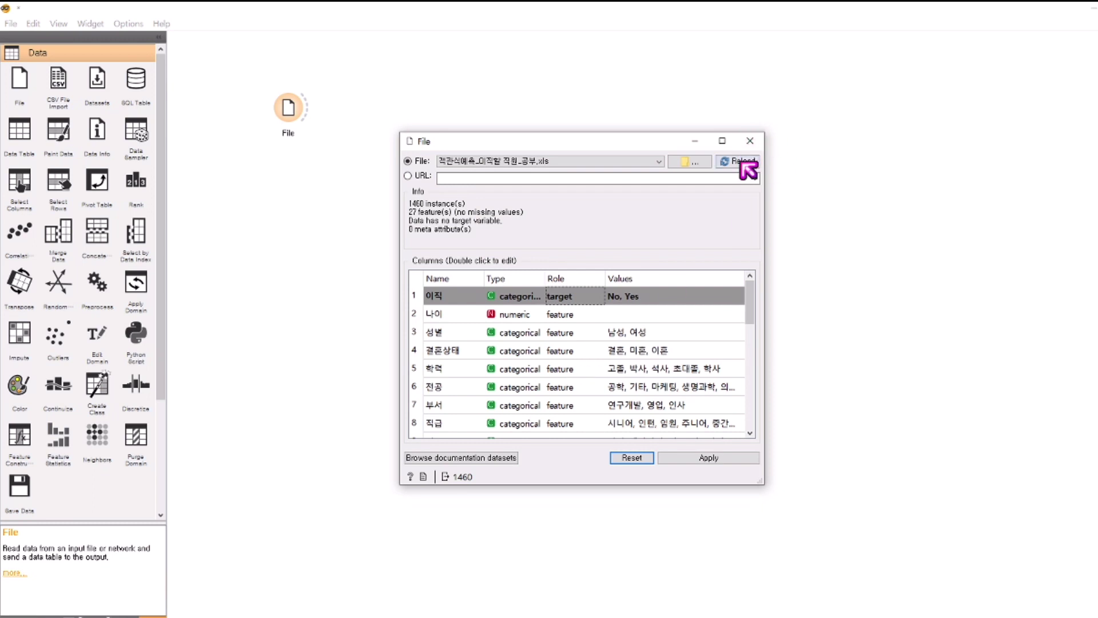
click(741, 162)
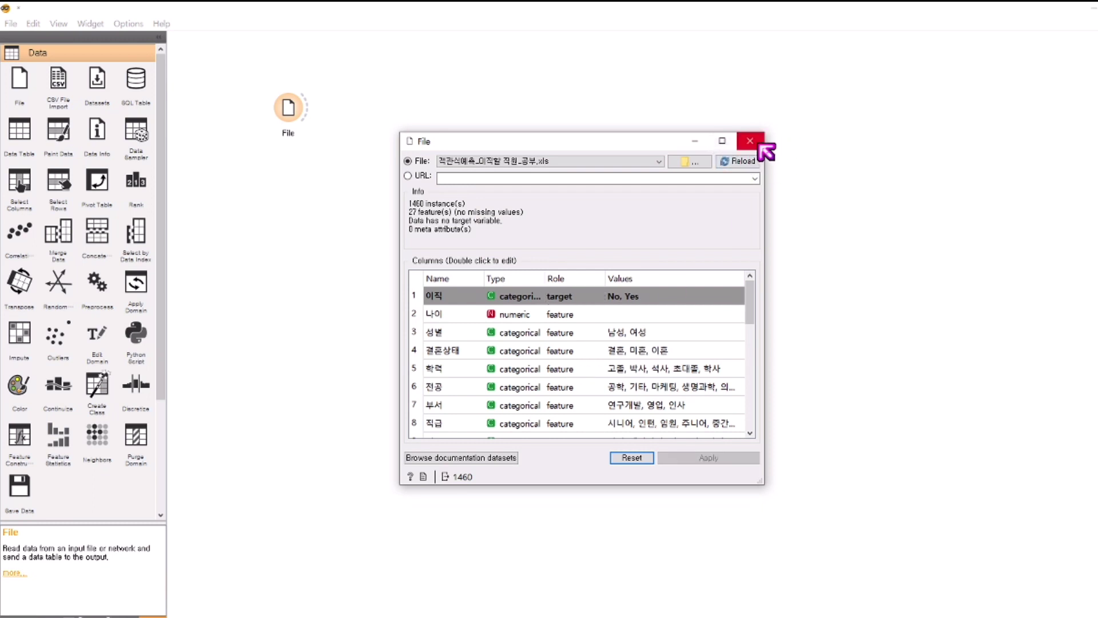
click(750, 140)
Step: Add a Data Table widget linked to the File widget and view the employee dataset in it
drag(316, 115, 382, 115)
click(421, 143)
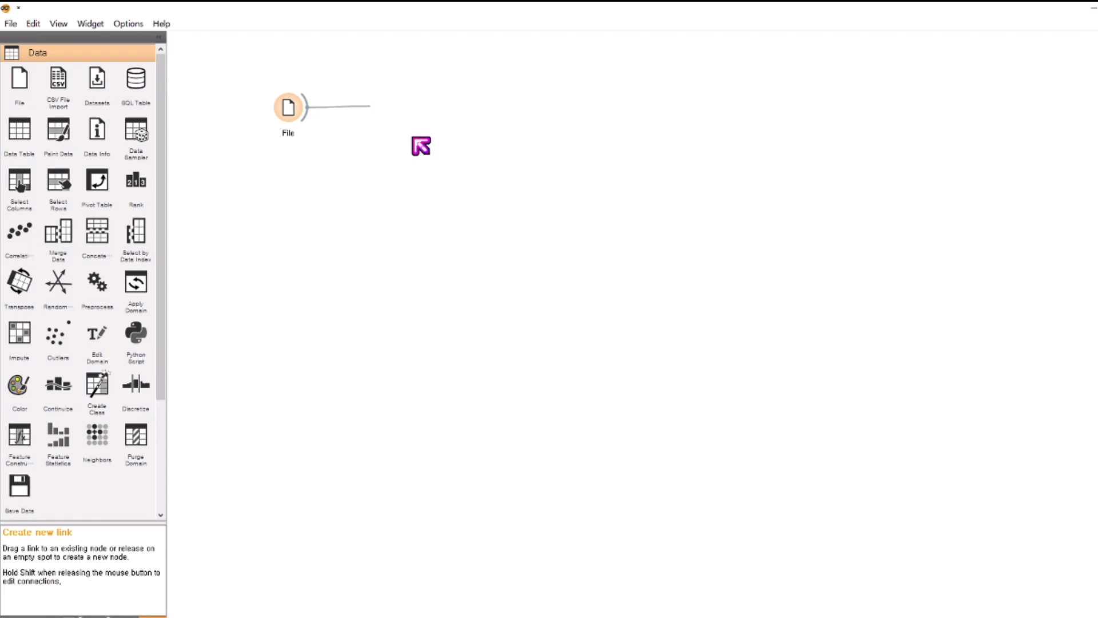
double_click(421, 144)
double_click(388, 103)
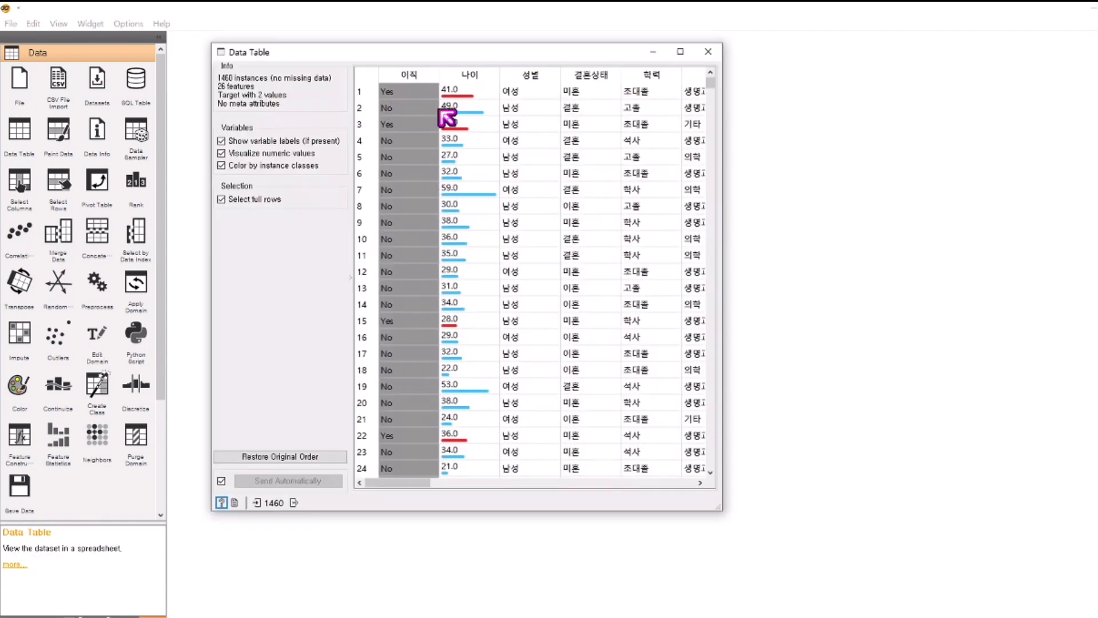
mouse_move(713, 81)
mouse_down()
mouse_move(702, 494)
mouse_move(711, 68)
mouse_up()
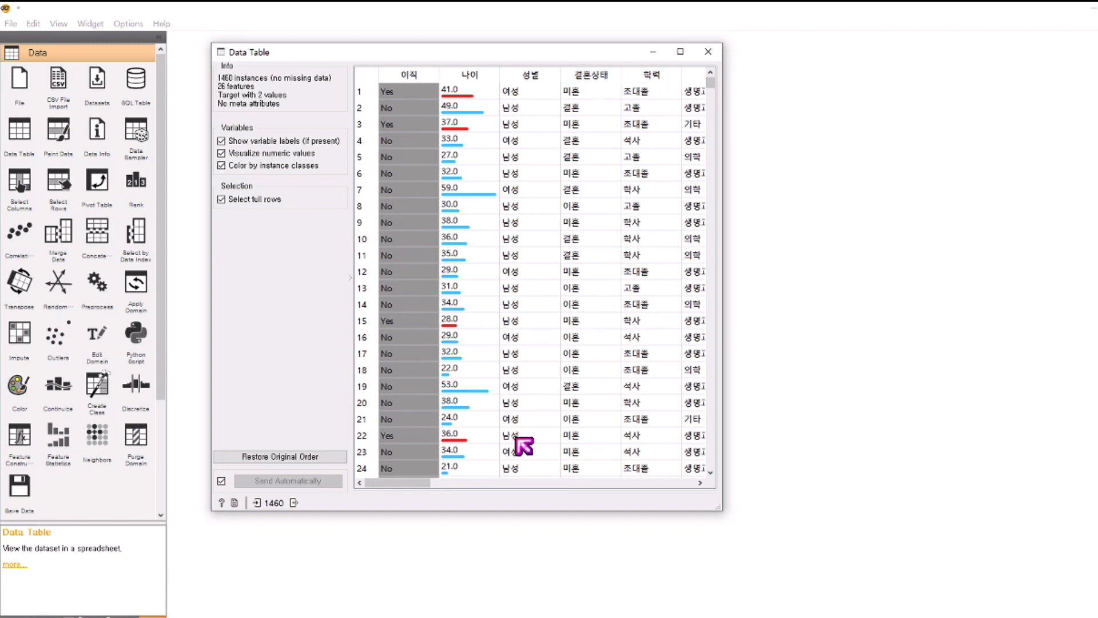
mouse_move(421, 484)
mouse_down()
mouse_move(662, 488)
mouse_move(401, 486)
mouse_up()
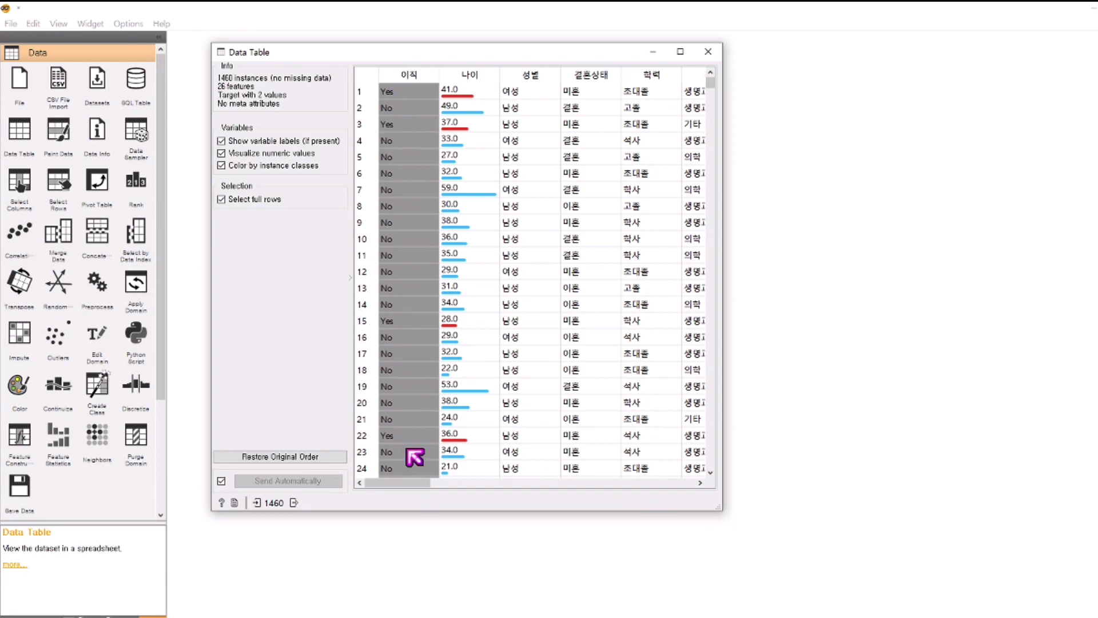
click(715, 54)
Step: Rearrange the canvas so Data Table sits above and slightly beyond a lowered File widget, leaving room for models
drag(387, 103, 345, 51)
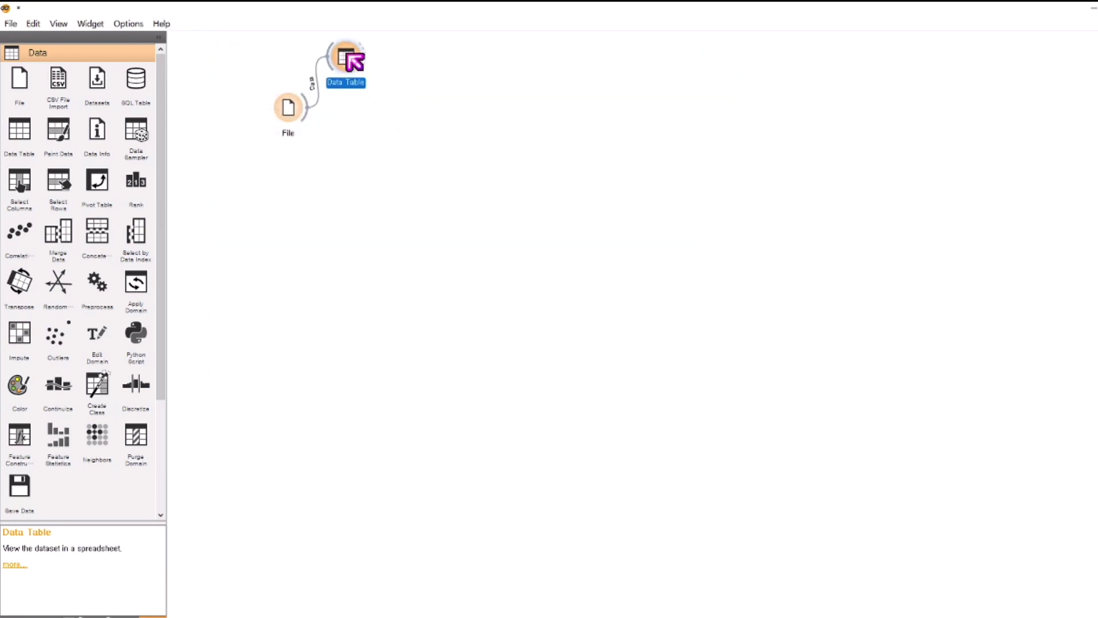
drag(289, 114, 282, 144)
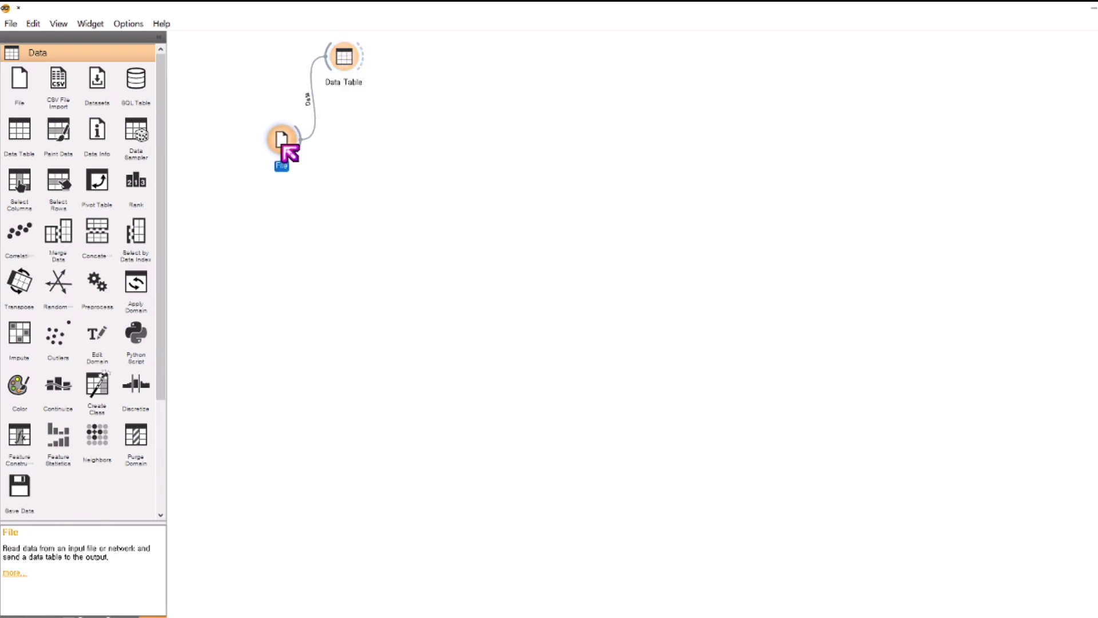
click(98, 53)
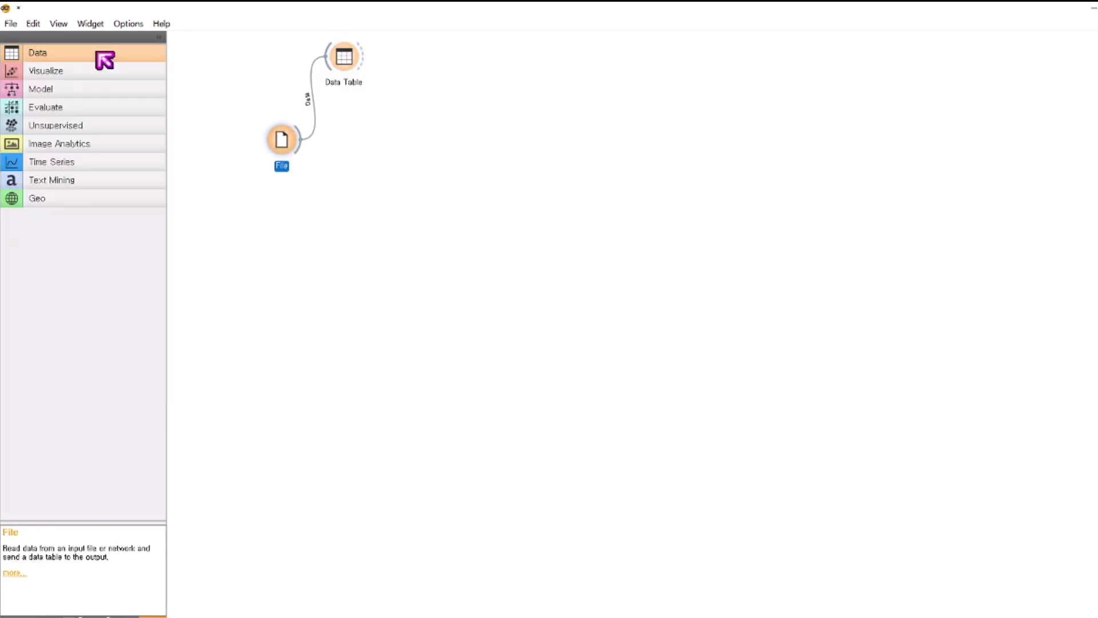
Step: Add Neural Network and Random Forest model widgets beside the File widget, with Random Forest below Neural Network
click(70, 93)
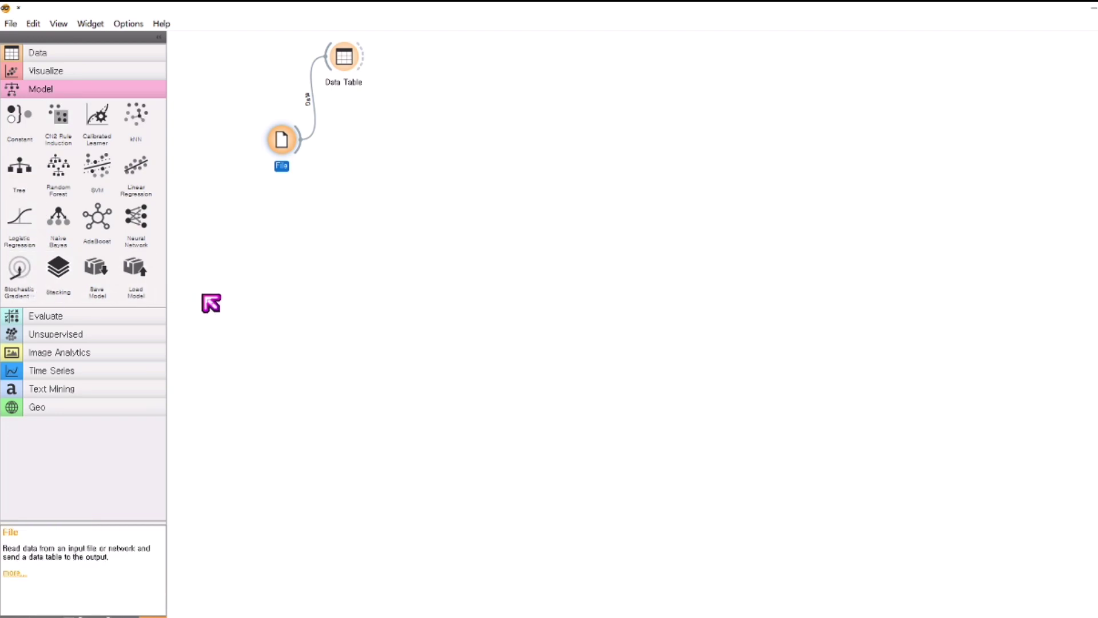
click(145, 215)
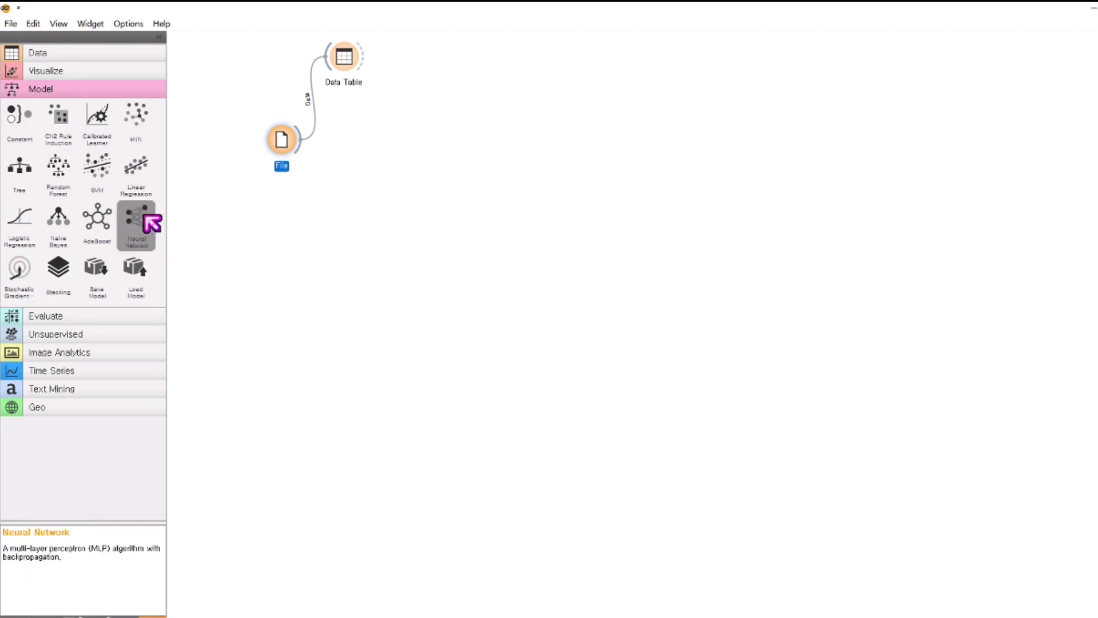
drag(448, 64, 391, 160)
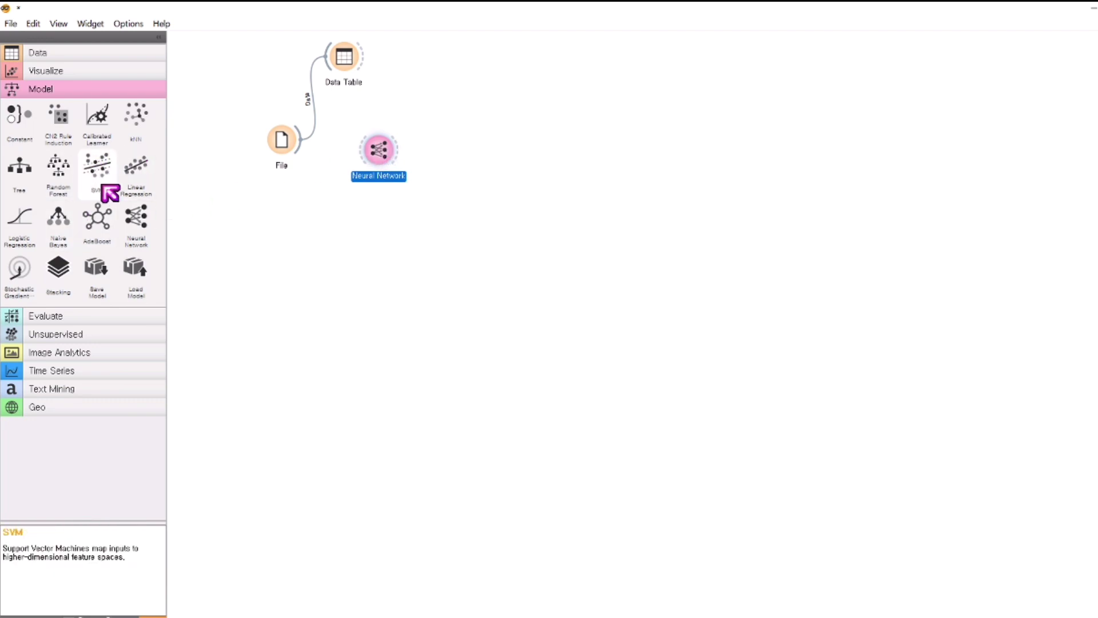
click(72, 181)
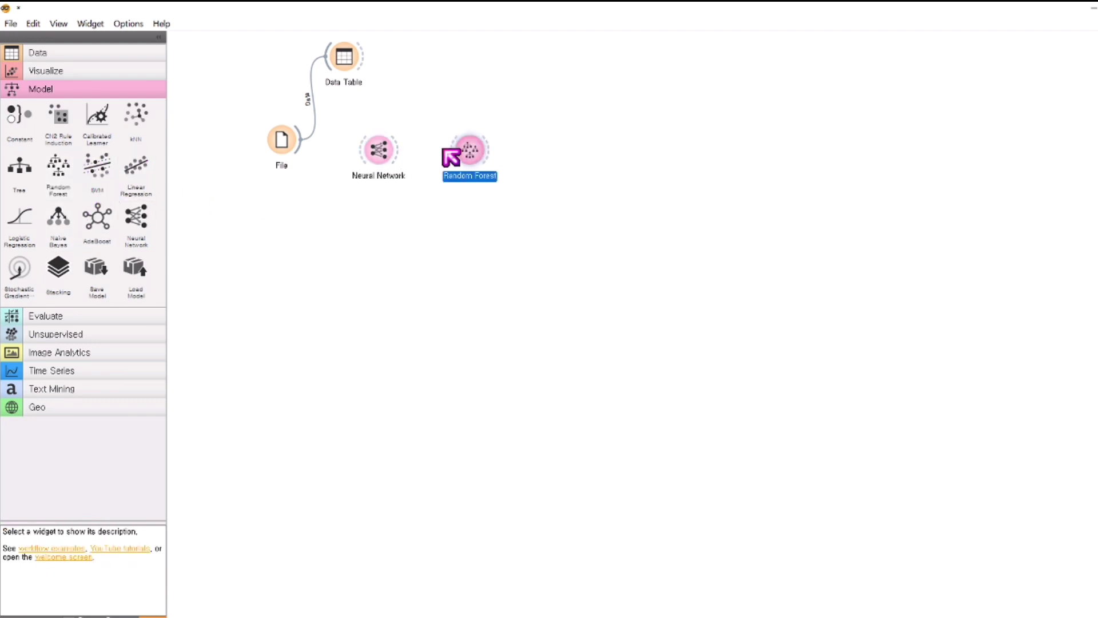
drag(451, 155, 371, 221)
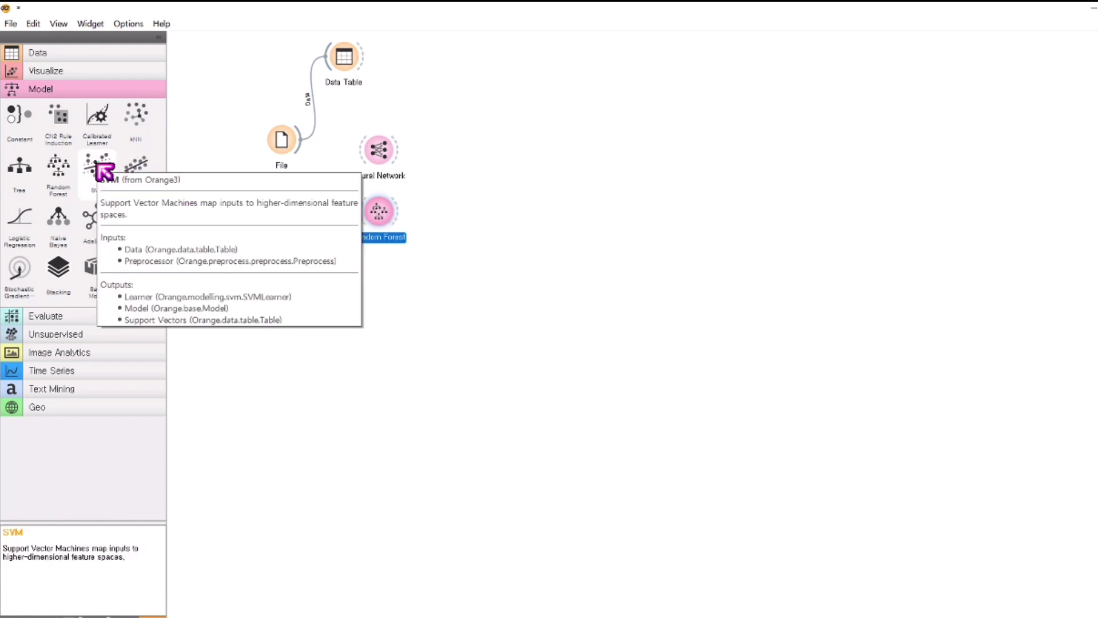
Step: Add SVM and Naive Bayes model widgets and align them in the same column beneath Random Forest
drag(98, 166, 364, 257)
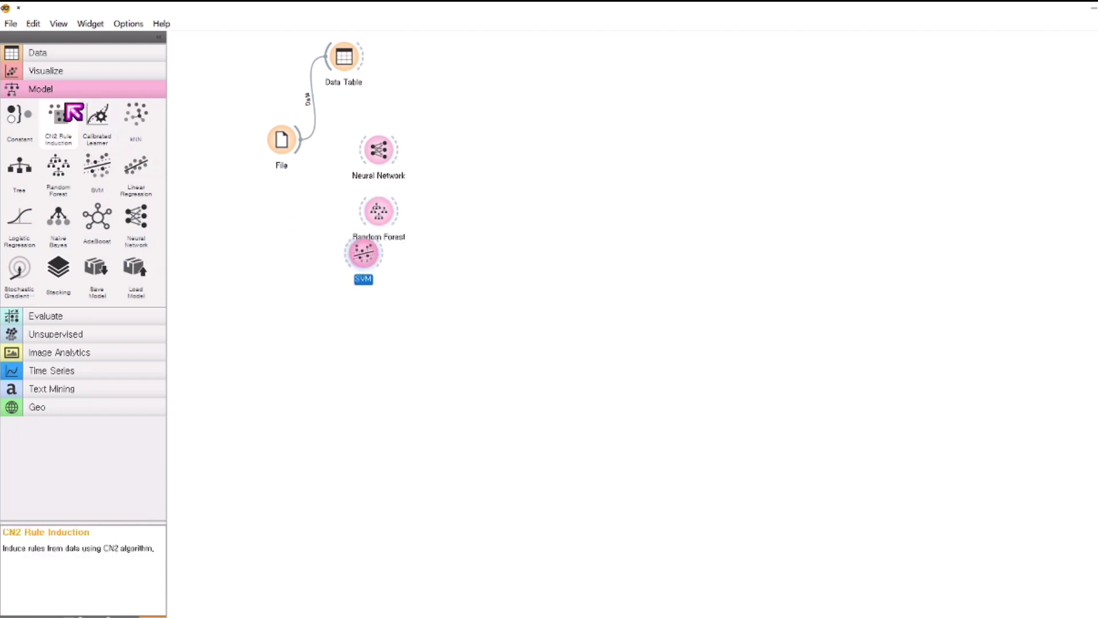
drag(64, 215, 345, 390)
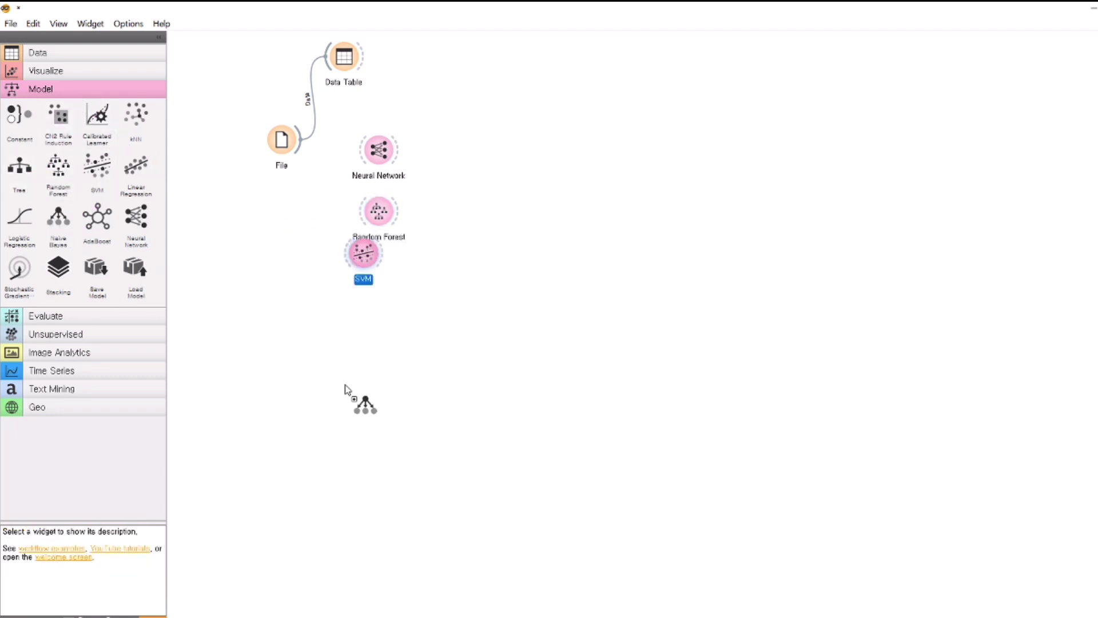
drag(359, 290, 360, 292)
drag(380, 255, 392, 257)
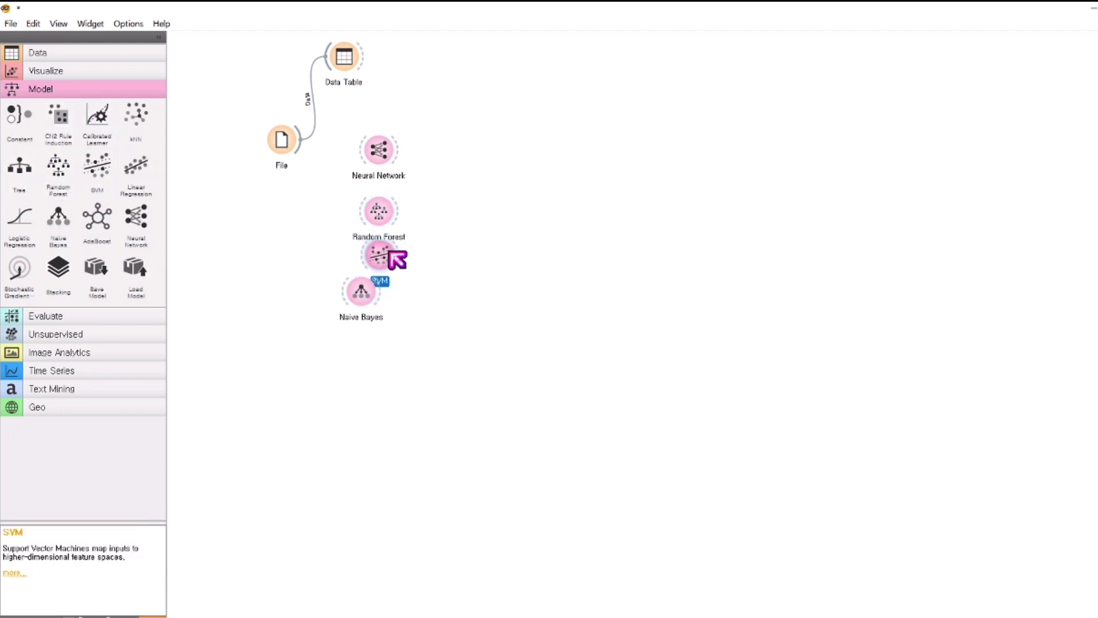
double_click(391, 312)
key(Escape)
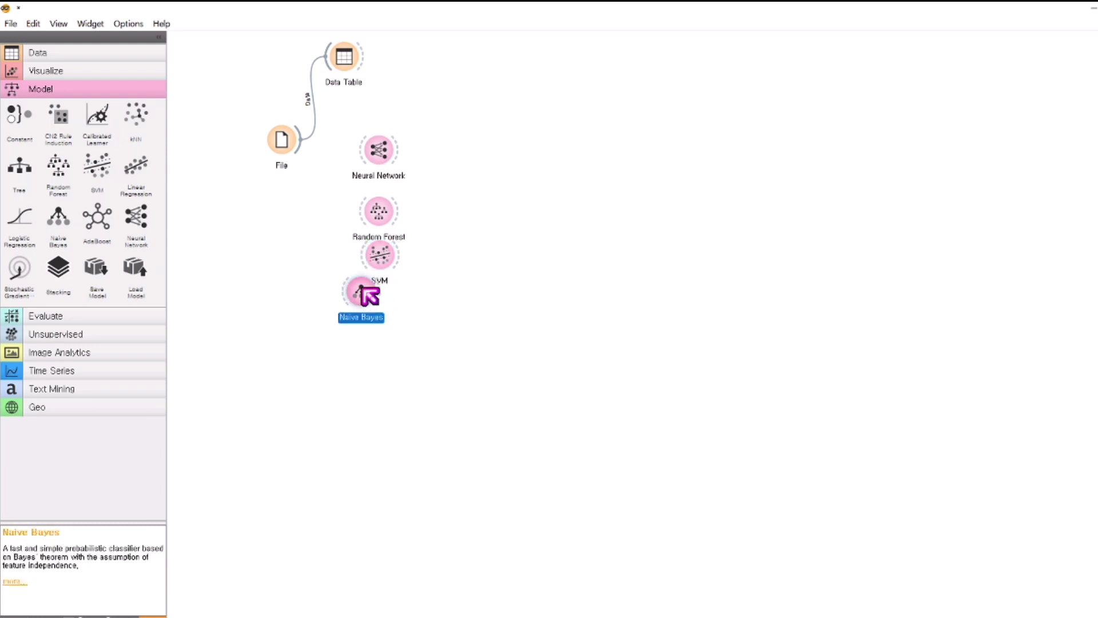
double_click(387, 307)
click(629, 268)
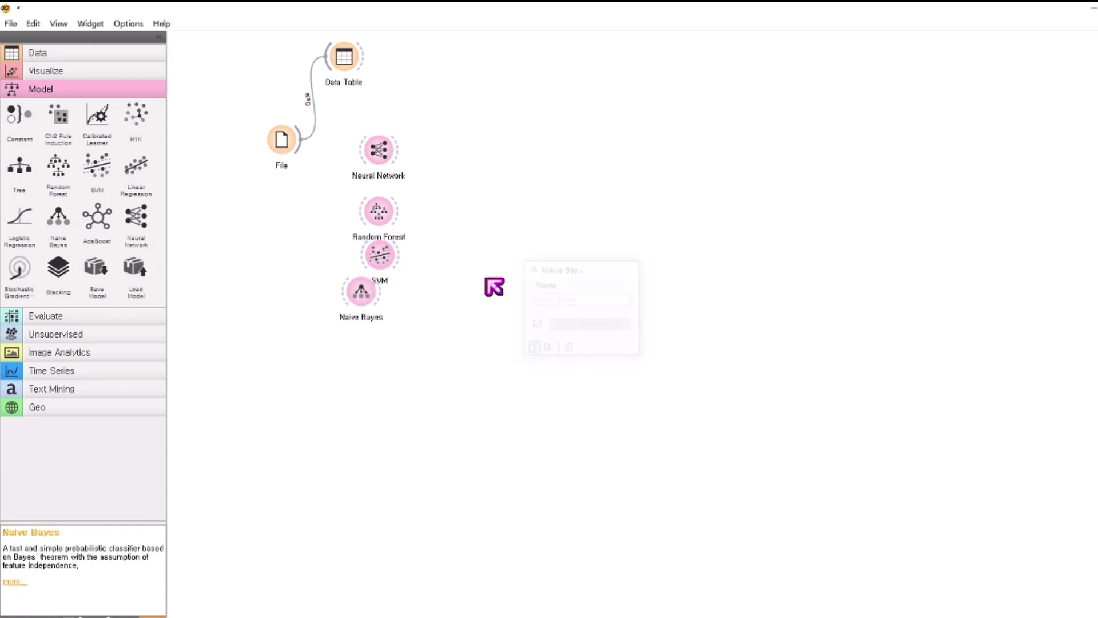
drag(359, 289, 379, 307)
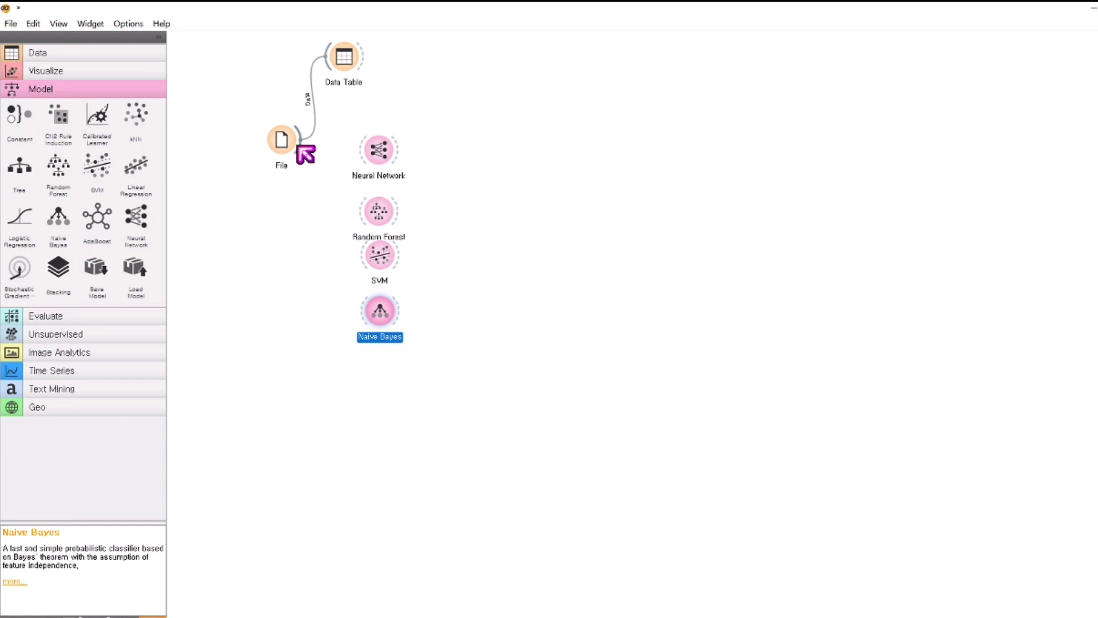
Step: Connect the File widget's data output to the Neural Network, Random Forest, SVM and Naive Bayes widgets
drag(307, 154, 366, 152)
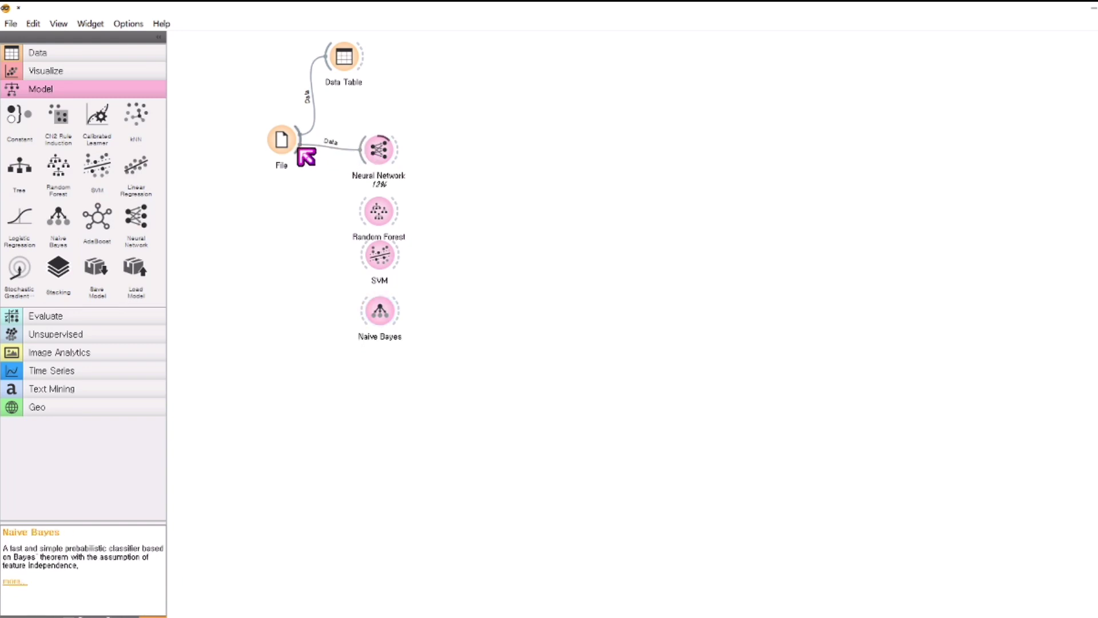
drag(299, 150, 359, 209)
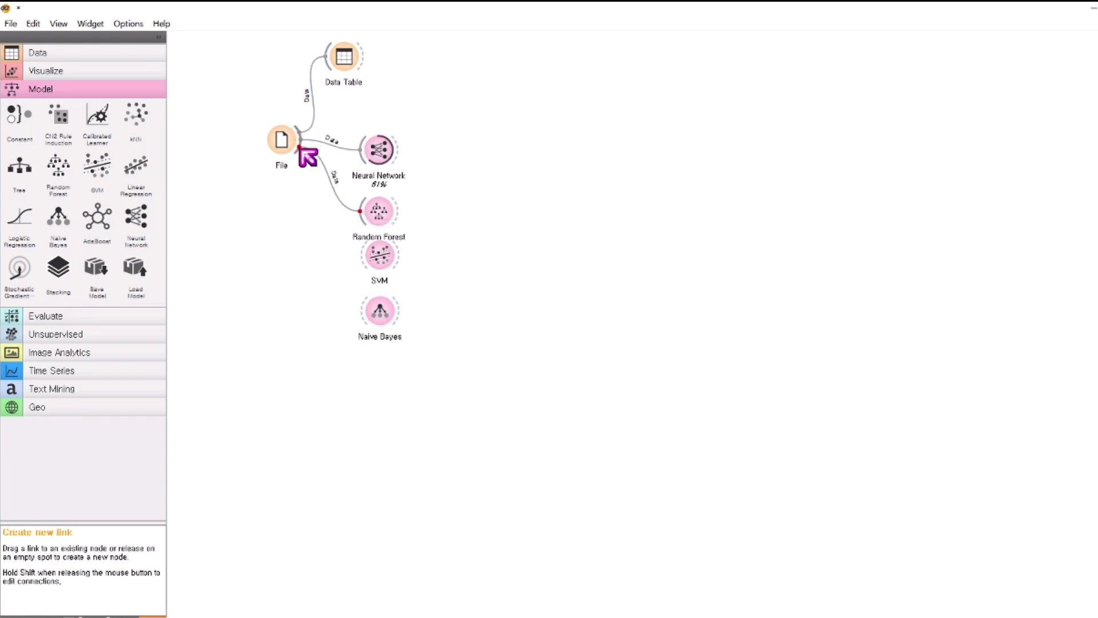
drag(308, 156, 366, 255)
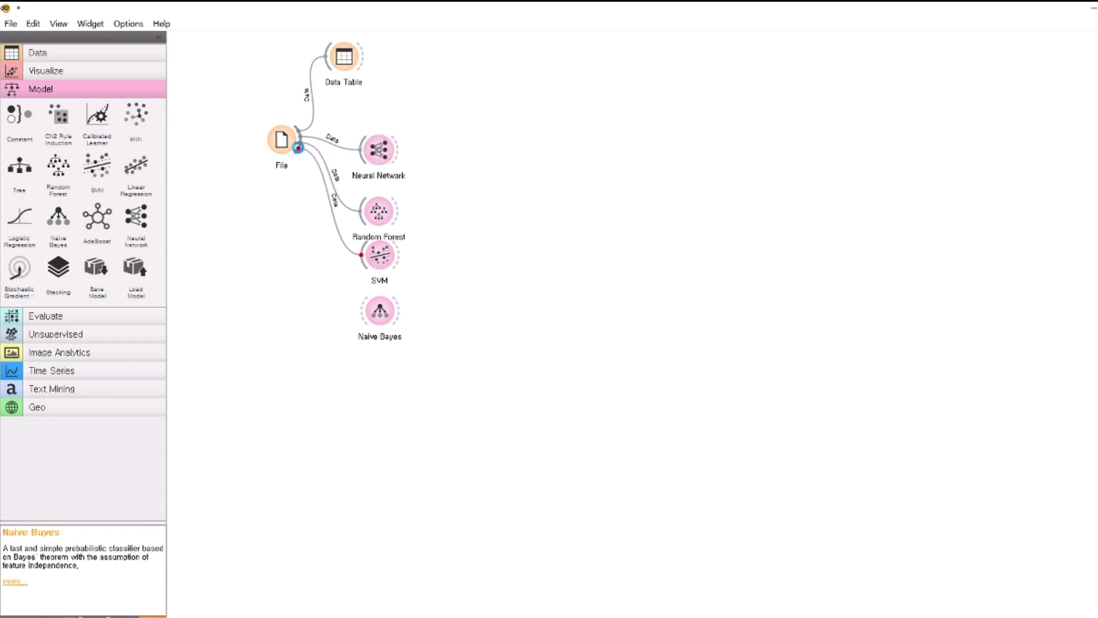
drag(298, 147, 380, 312)
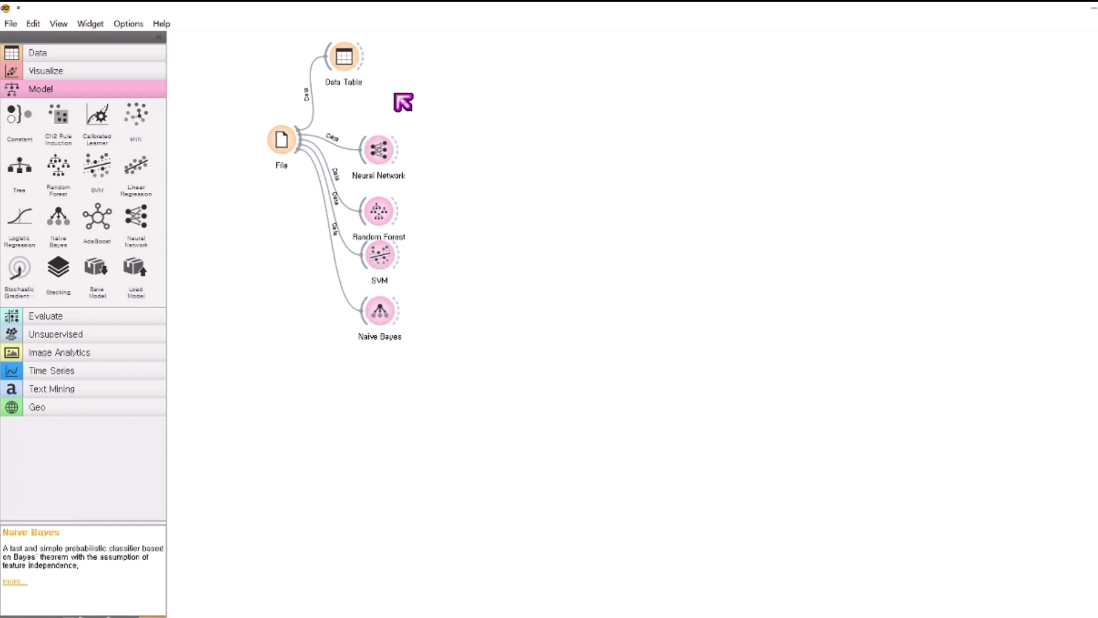
Step: Add a Test and Score widget beyond the model widgets and connect the File widget's data to it
click(75, 91)
click(87, 110)
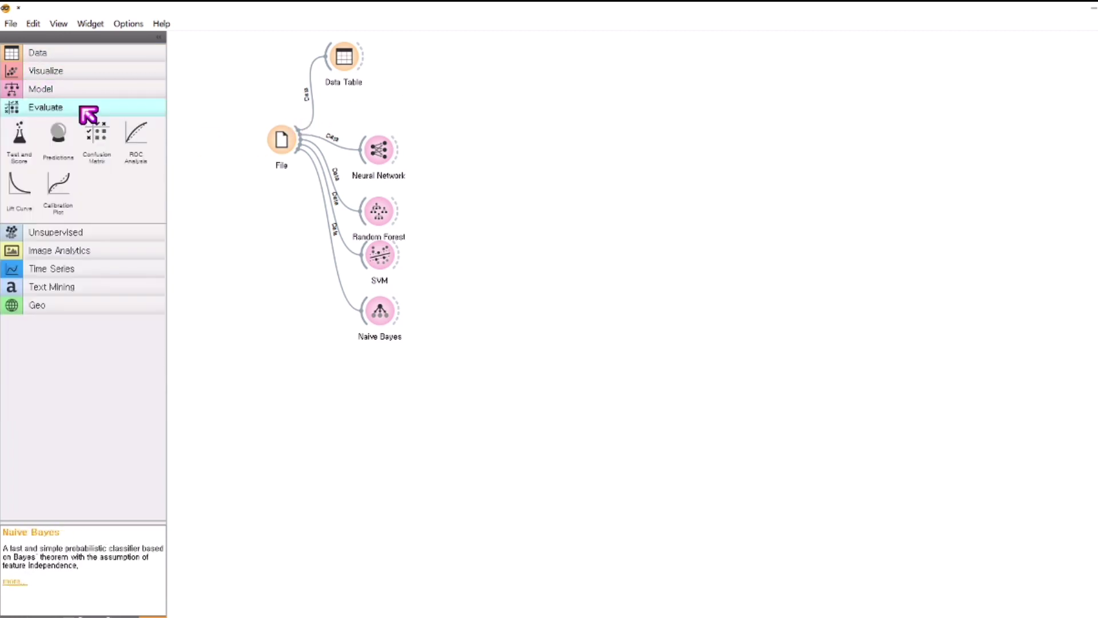
drag(22, 137, 526, 140)
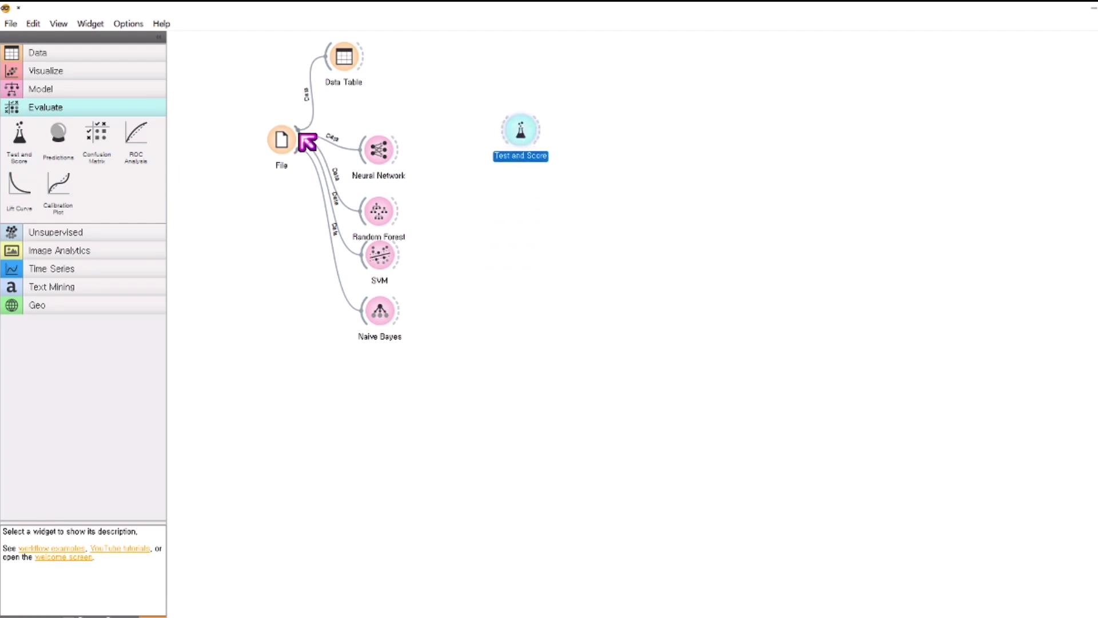
drag(306, 140, 517, 130)
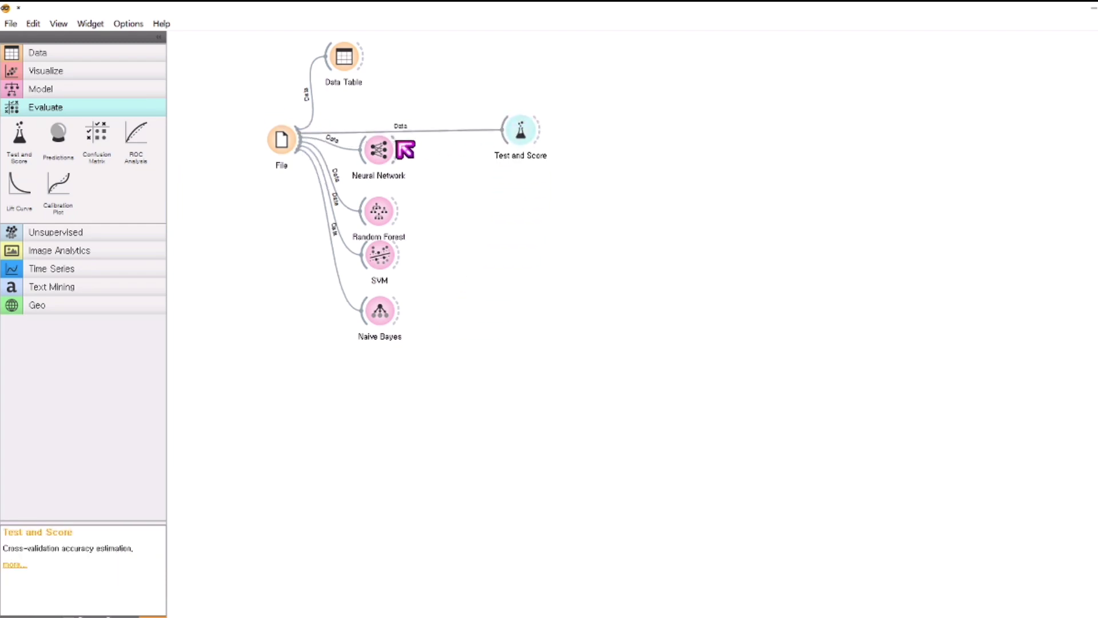
Step: Connect the four model widgets to Test and Score, and feed its evaluation results into a new Confusion Matrix widget beside it
drag(403, 146, 518, 129)
drag(400, 213, 517, 129)
drag(400, 258, 518, 130)
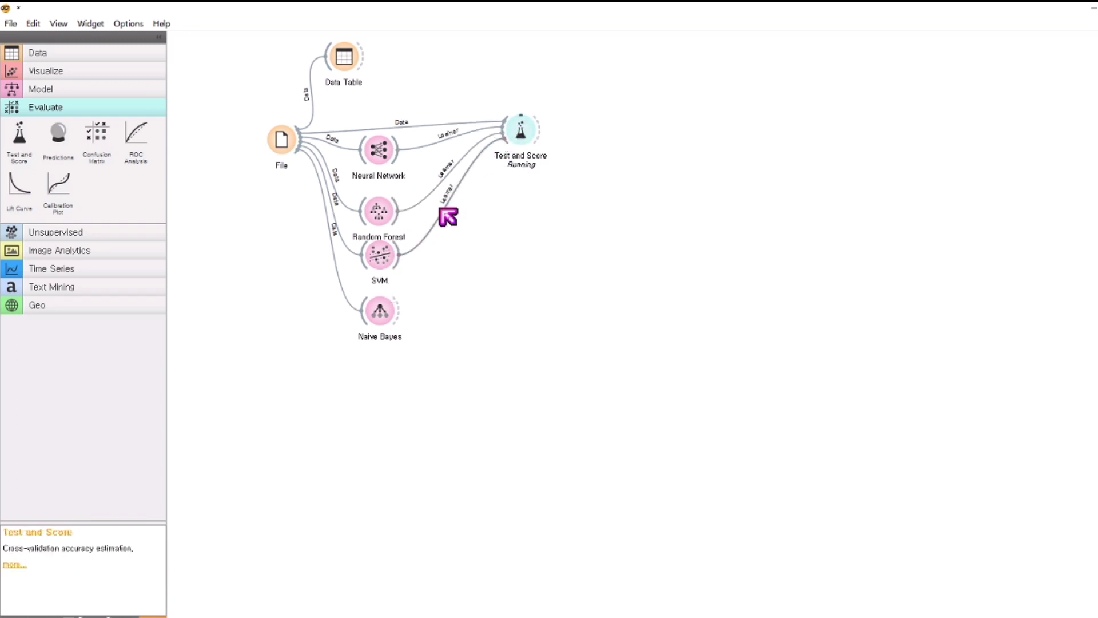
drag(400, 313, 511, 135)
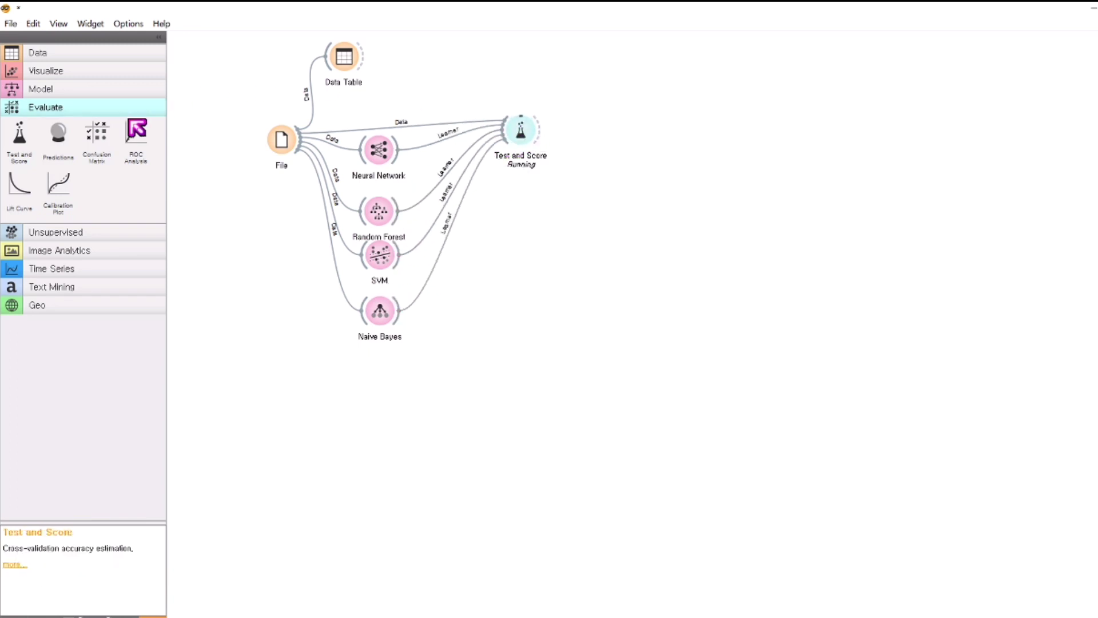
drag(96, 132, 611, 130)
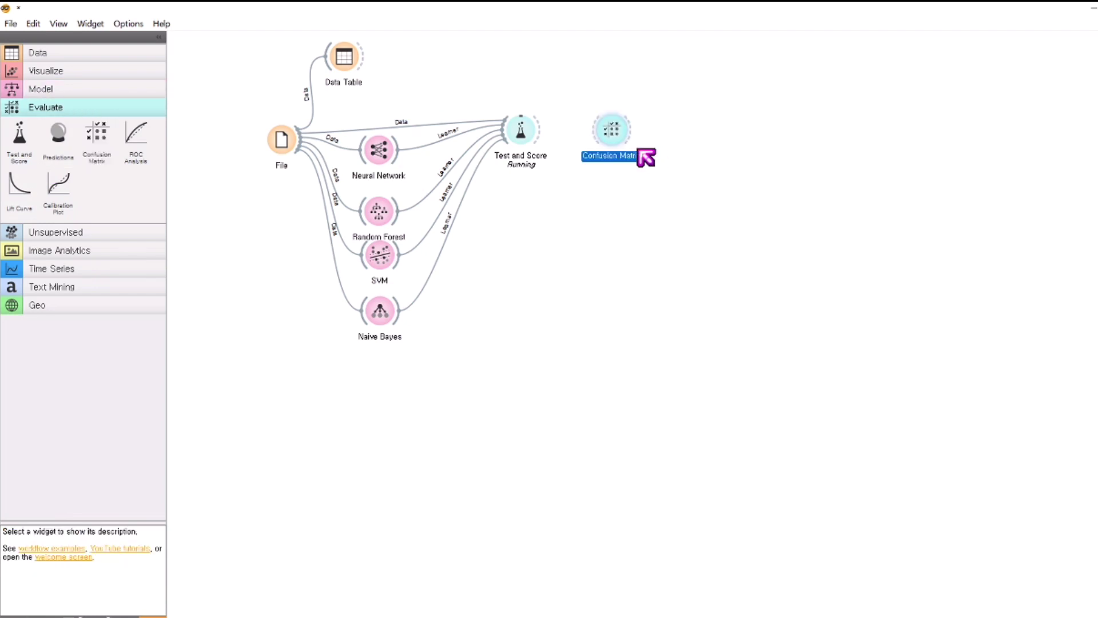
drag(542, 128, 578, 137)
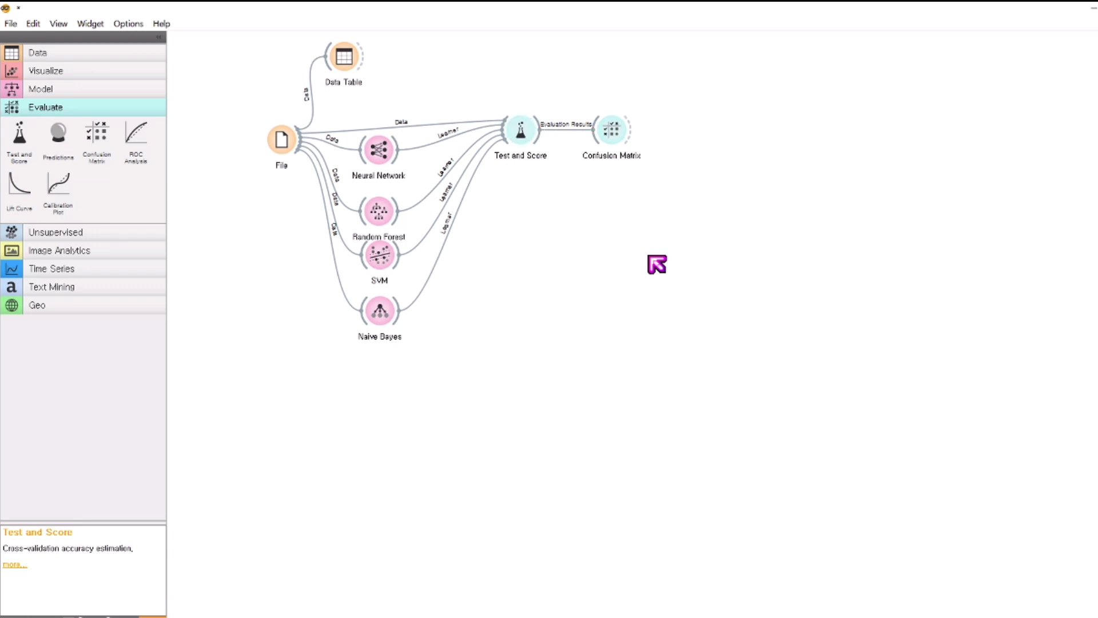
Step: Review the Test and Score evaluation results with the models sorted by F1 in descending order
double_click(521, 129)
drag(853, 143, 803, 72)
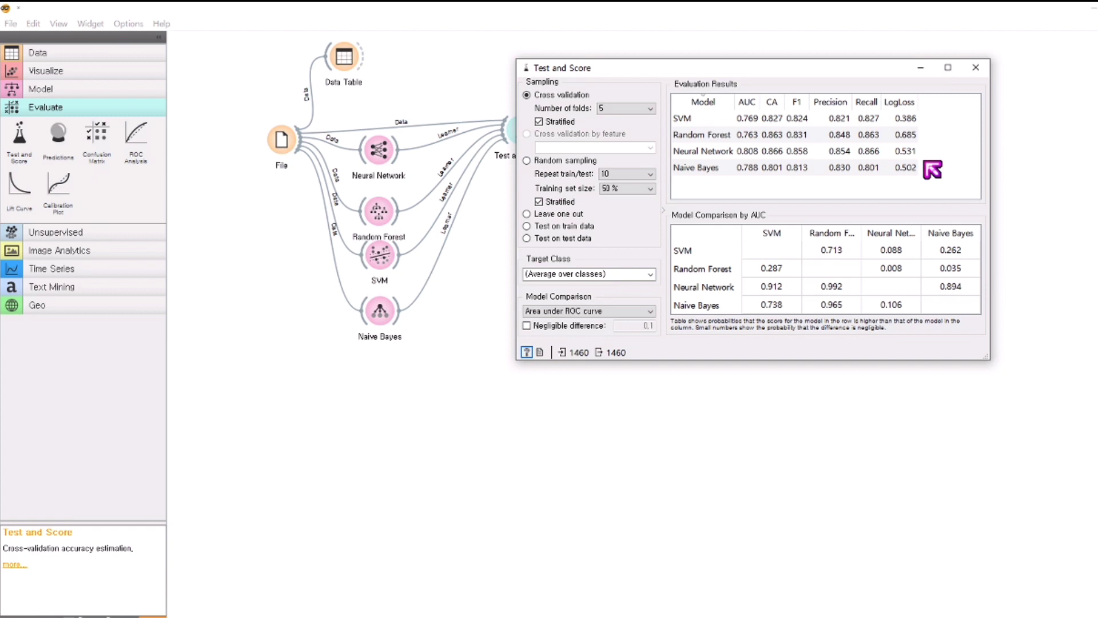
click(799, 103)
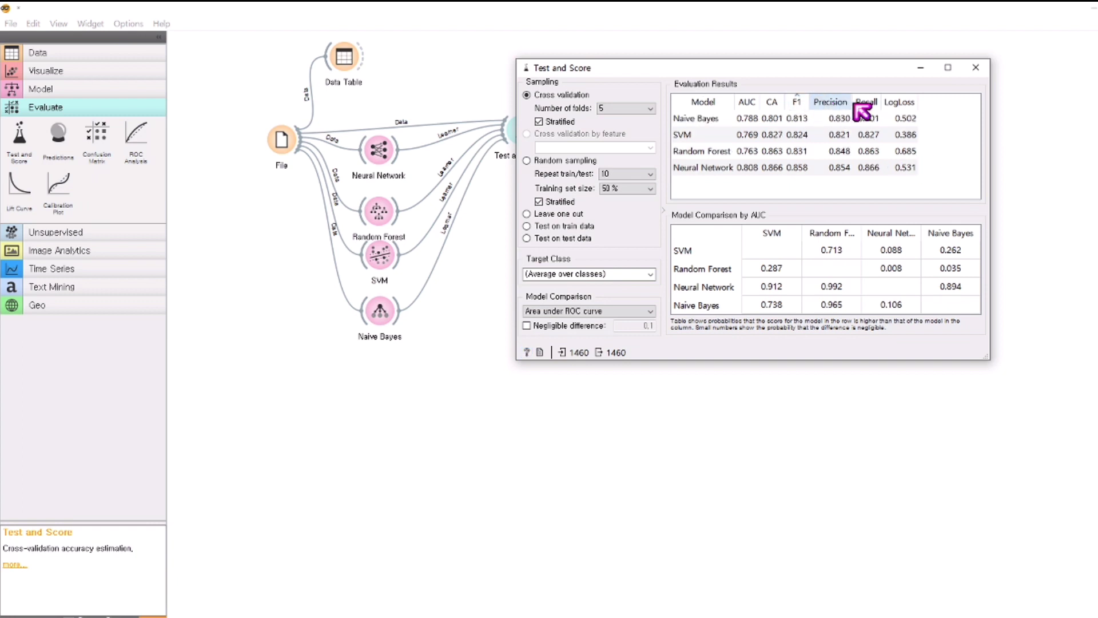
click(799, 103)
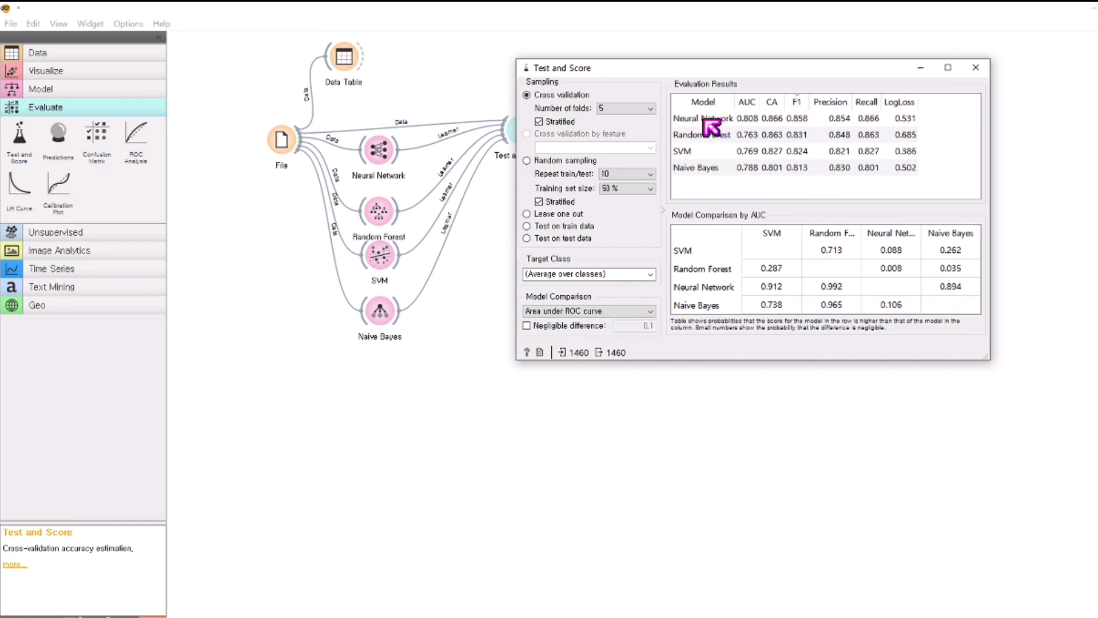
click(977, 69)
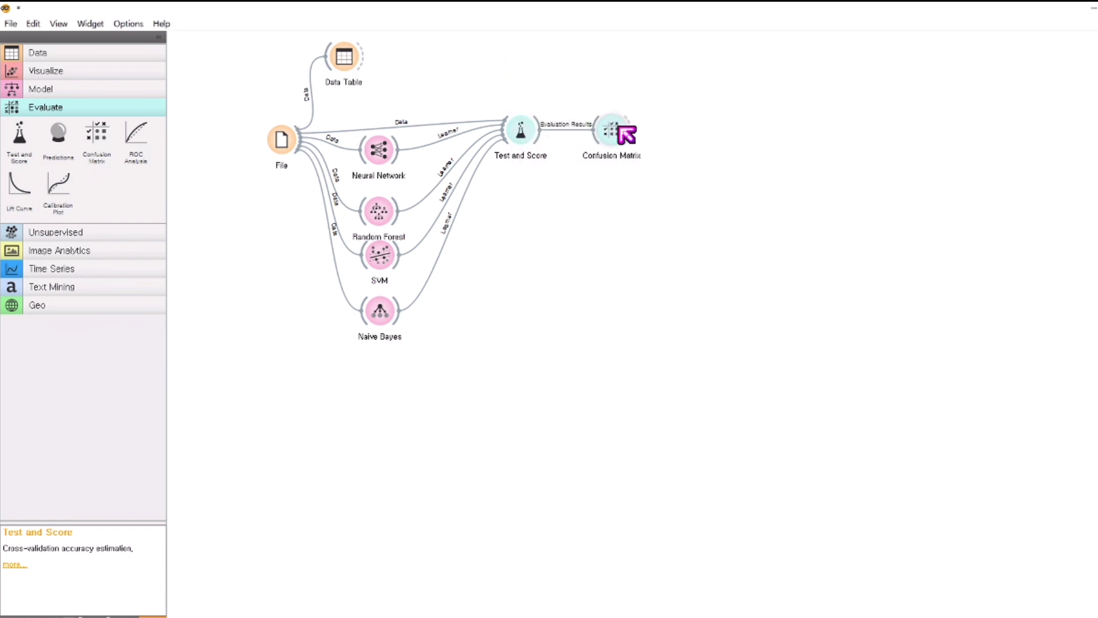
Step: Examine the confusion matrices of Neural Network, Random Forest, SVM and Naive Bayes one after another
double_click(619, 128)
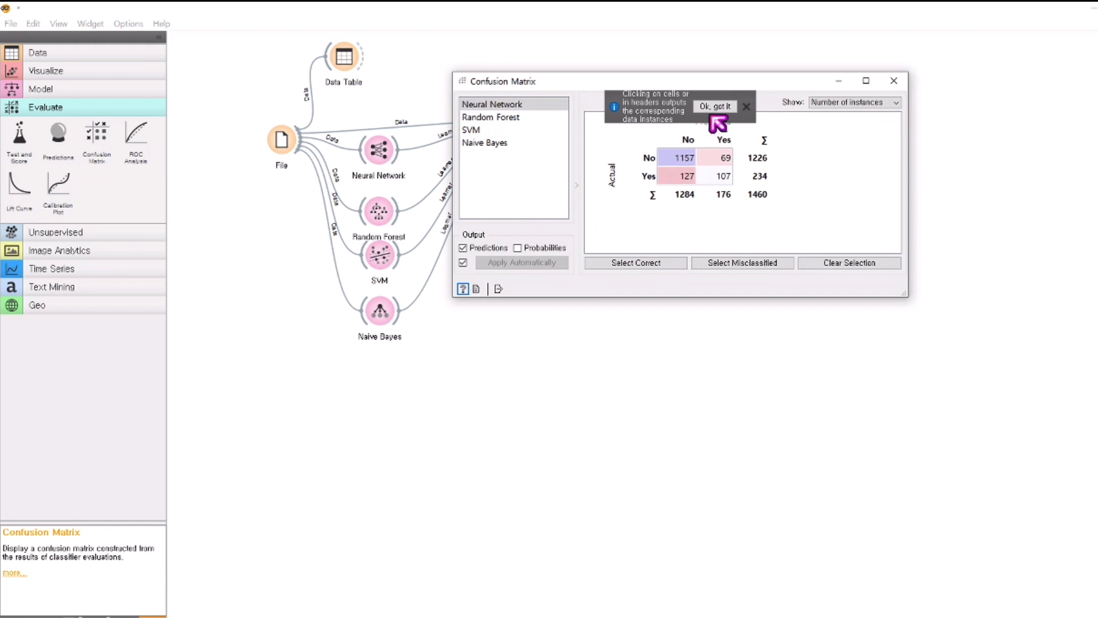
click(746, 107)
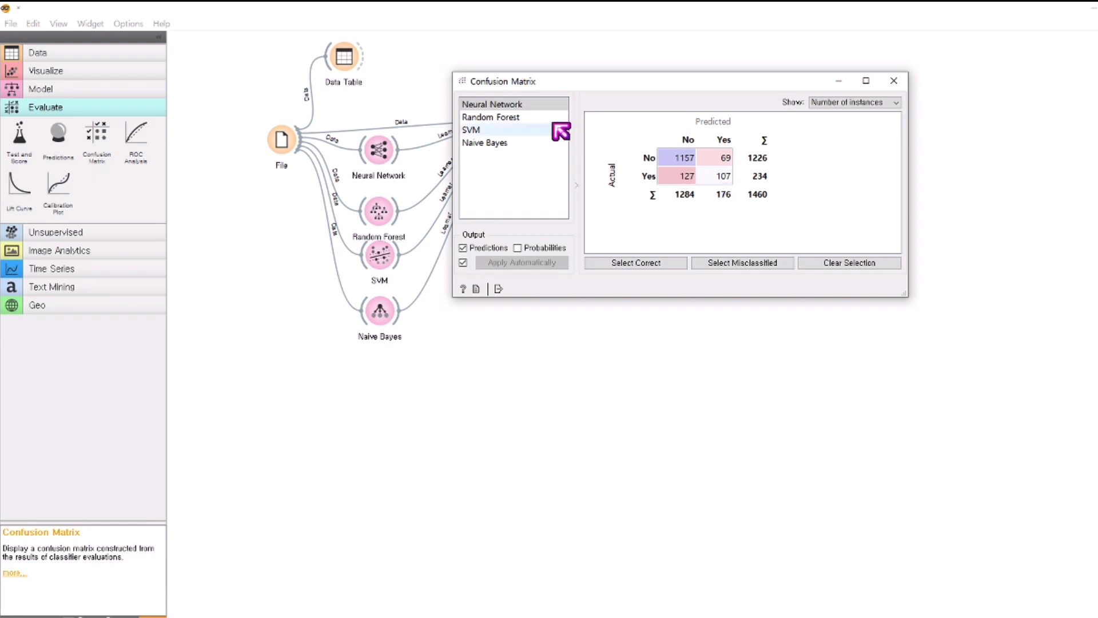
click(535, 117)
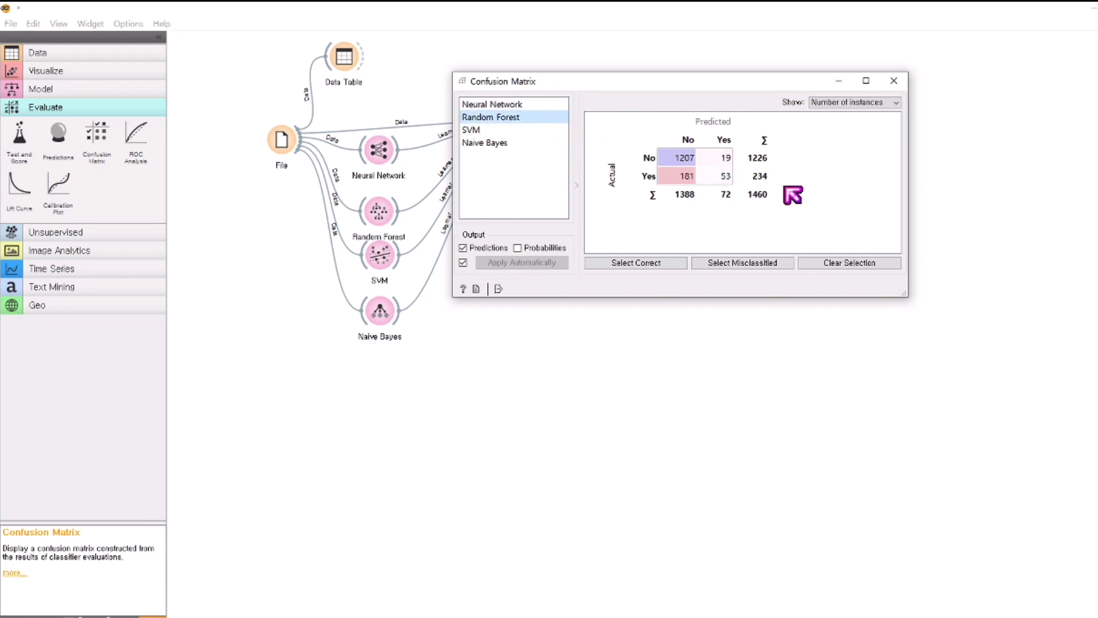
click(550, 130)
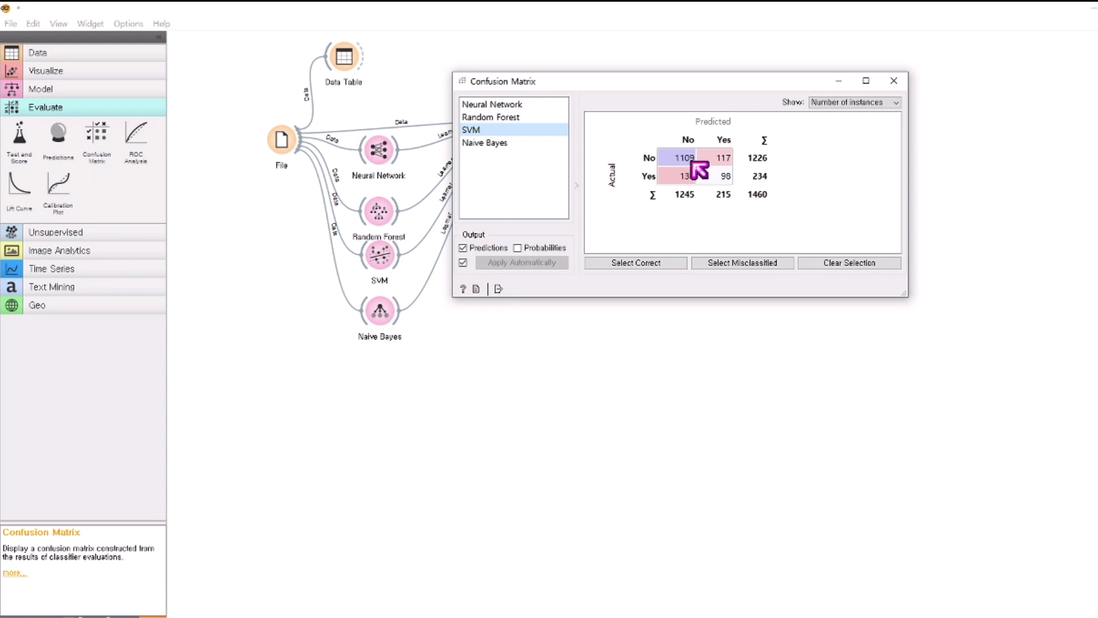
click(483, 146)
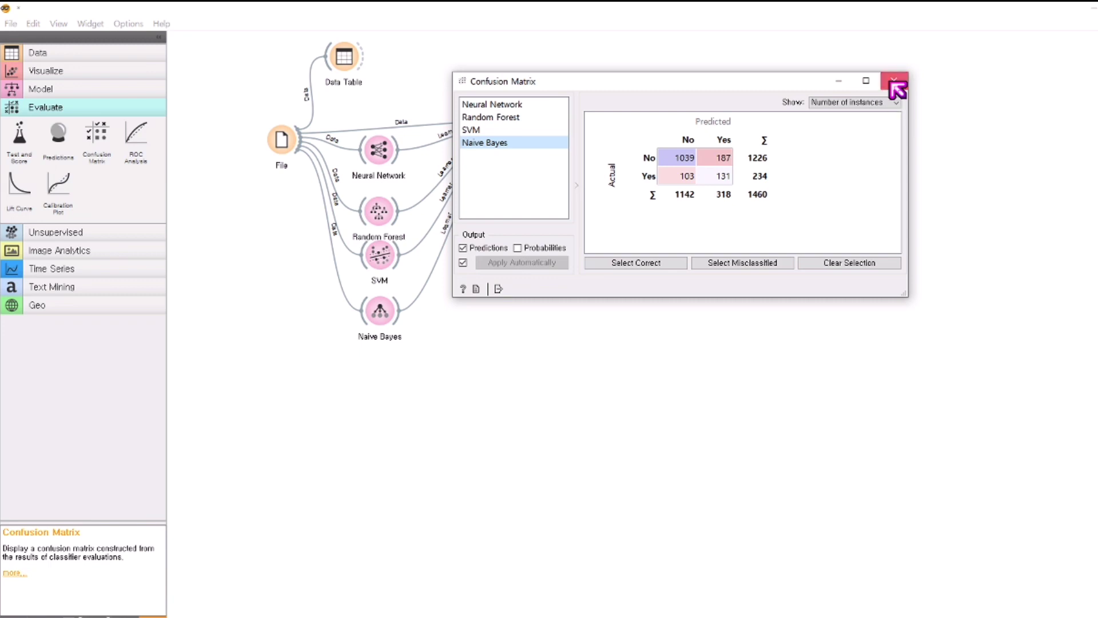
click(894, 81)
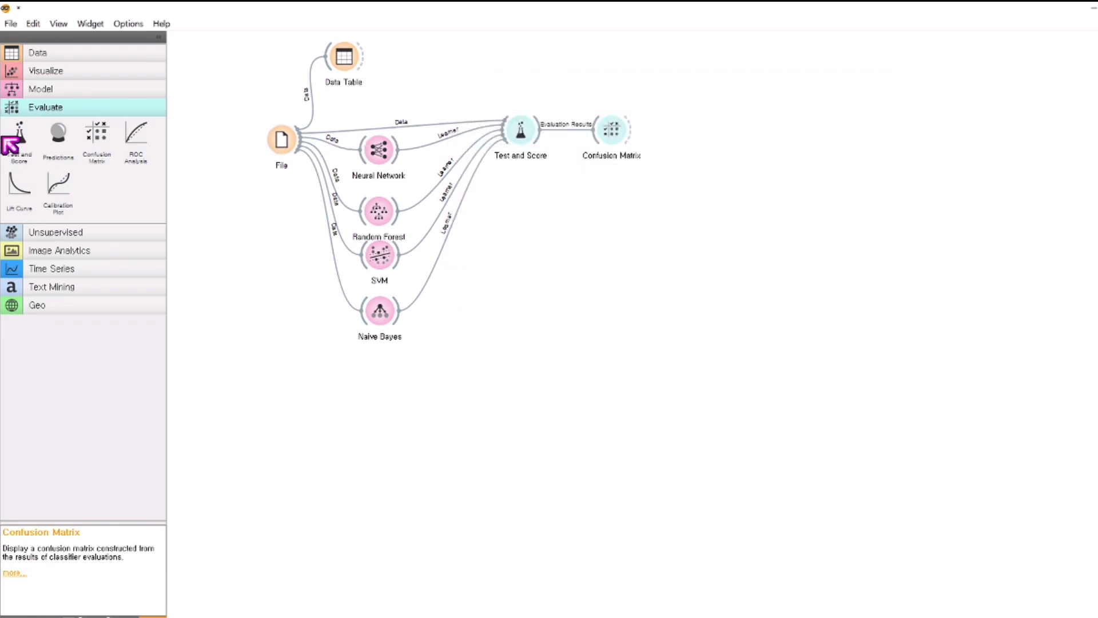
Step: Add a second File widget below the model widgets and load 객관식예측_이직할 직원_적용 into it
click(73, 54)
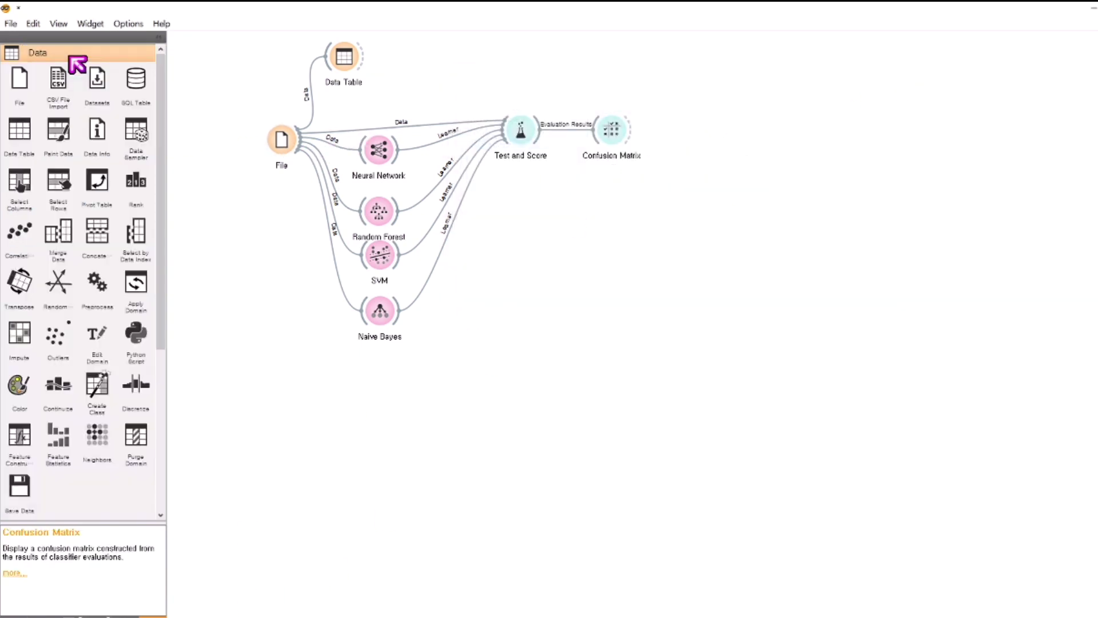
drag(22, 80, 261, 267)
mouse_move(295, 426)
mouse_down()
mouse_move(264, 410)
mouse_move(287, 428)
mouse_move(308, 417)
mouse_up()
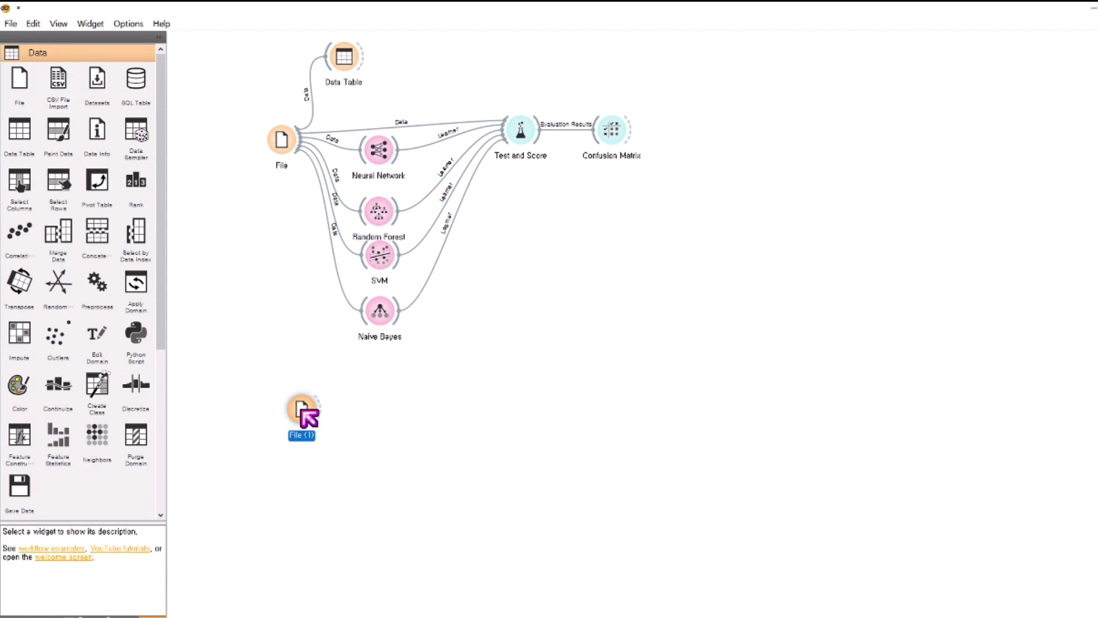
double_click(303, 411)
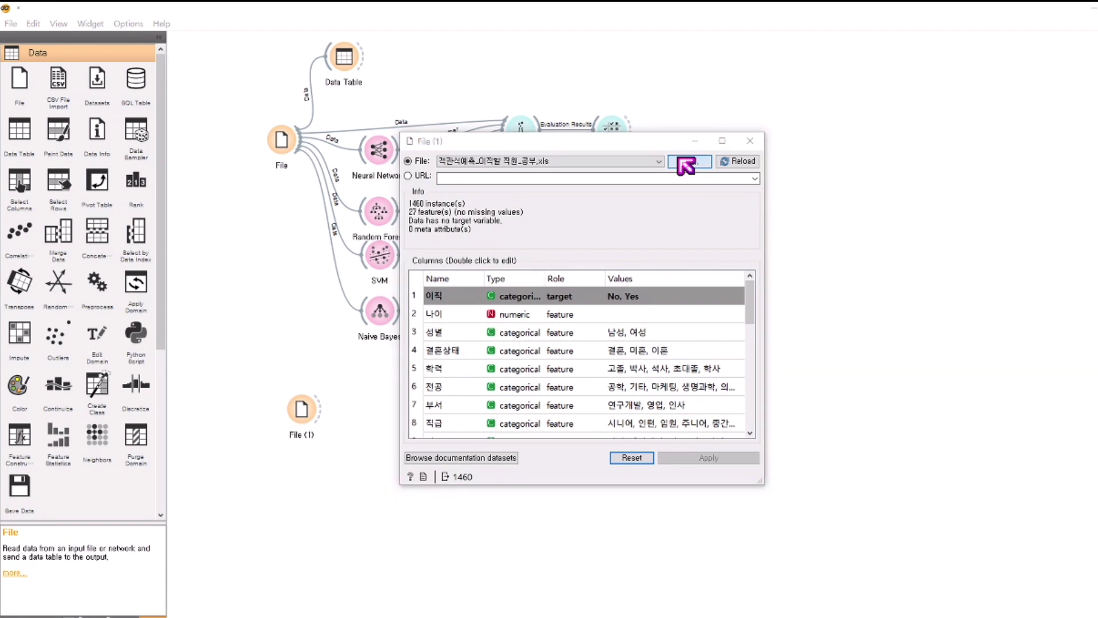
click(681, 162)
click(613, 256)
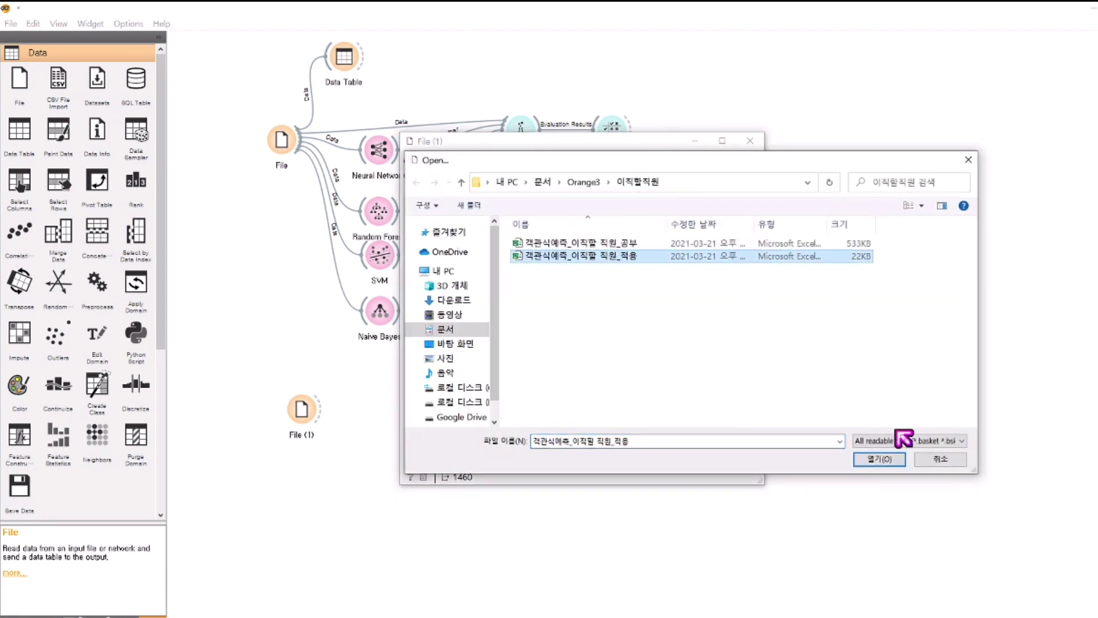
click(878, 458)
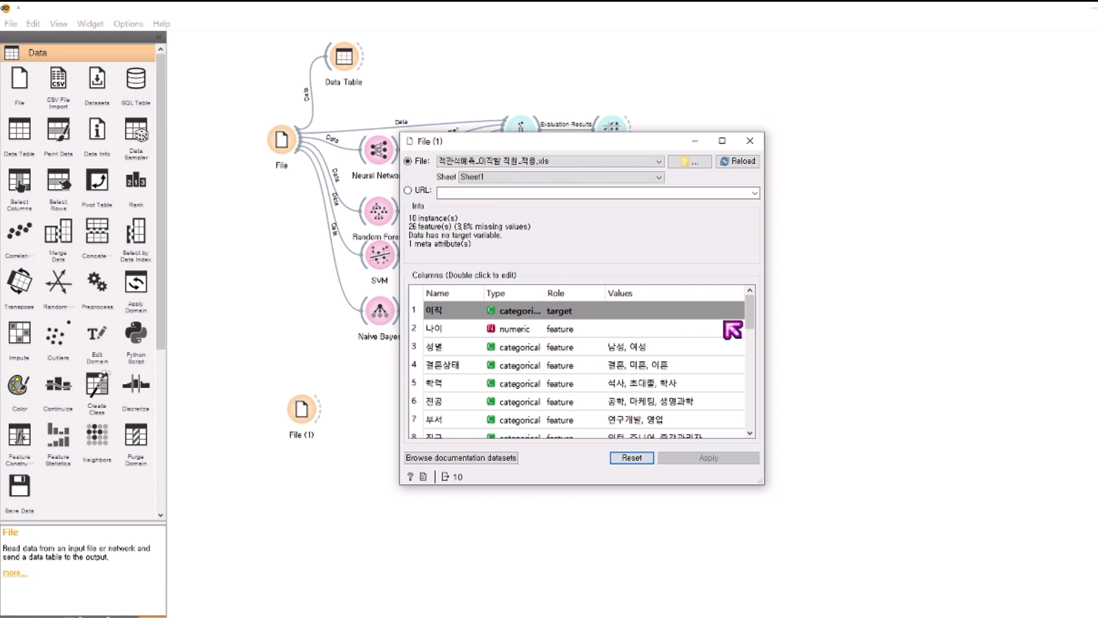
Step: Set the 이직 column's role to target in the second File widget and reload the file
scroll(724, 373, down, 5)
scroll(722, 374, up, 5)
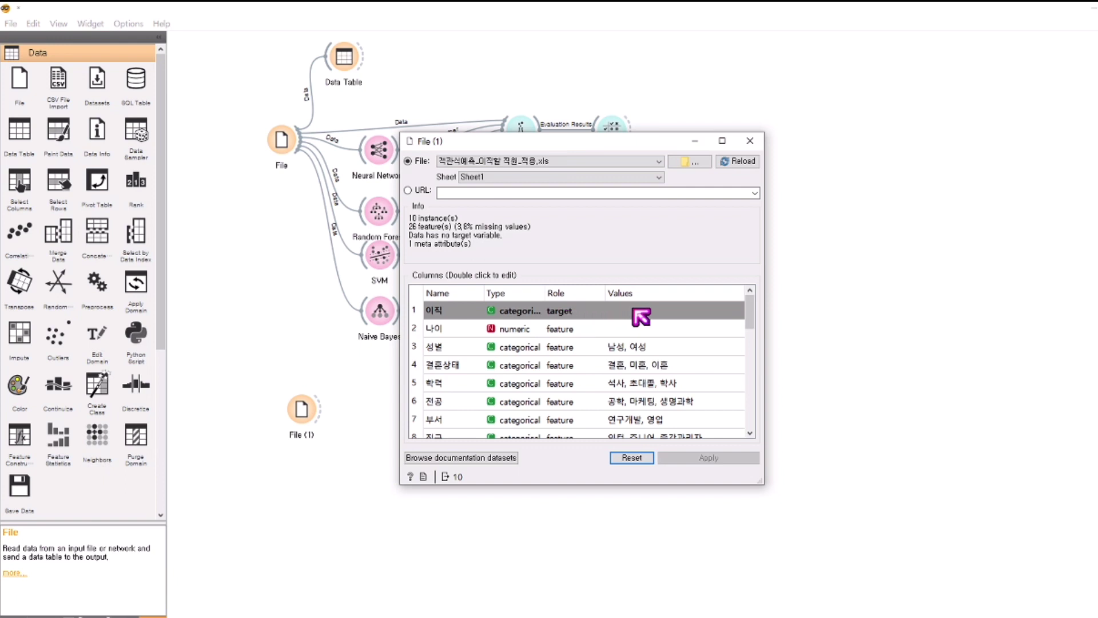
double_click(564, 312)
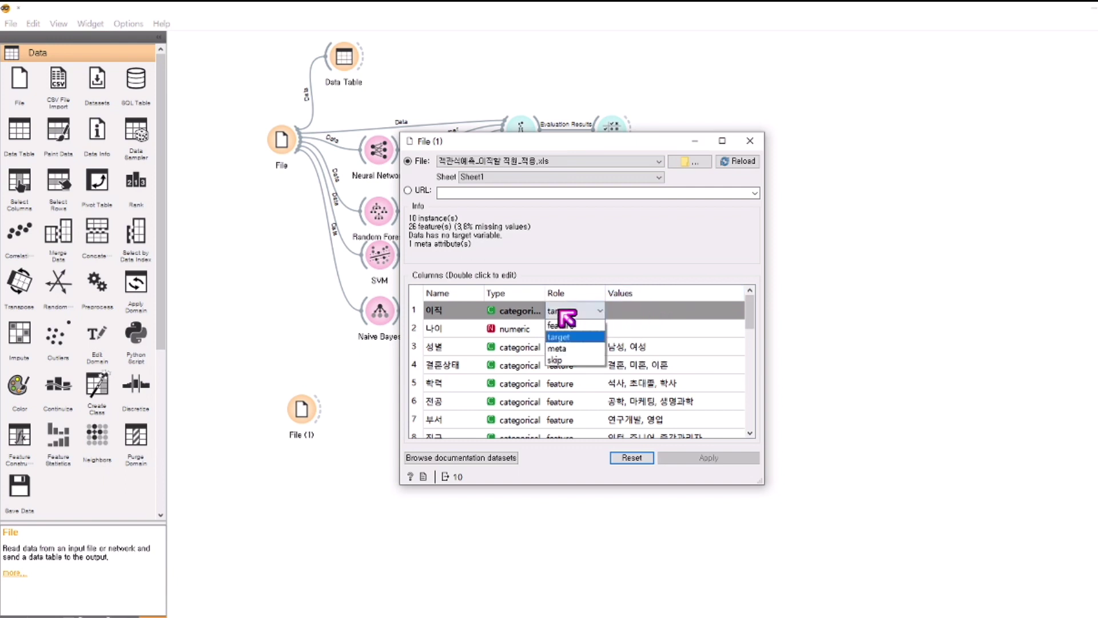
click(577, 340)
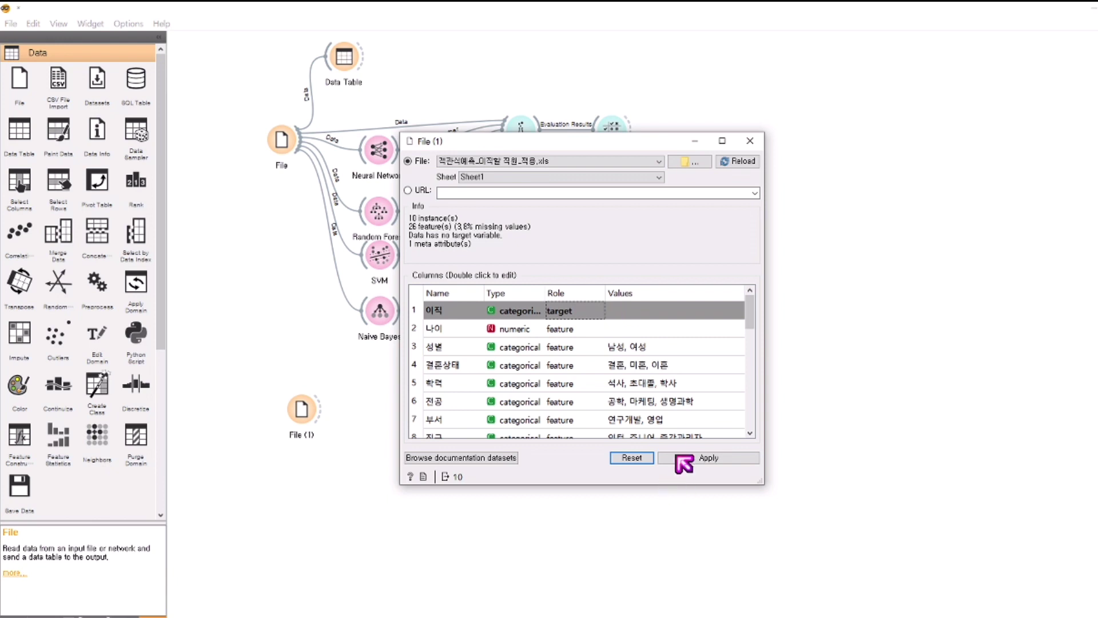
click(743, 164)
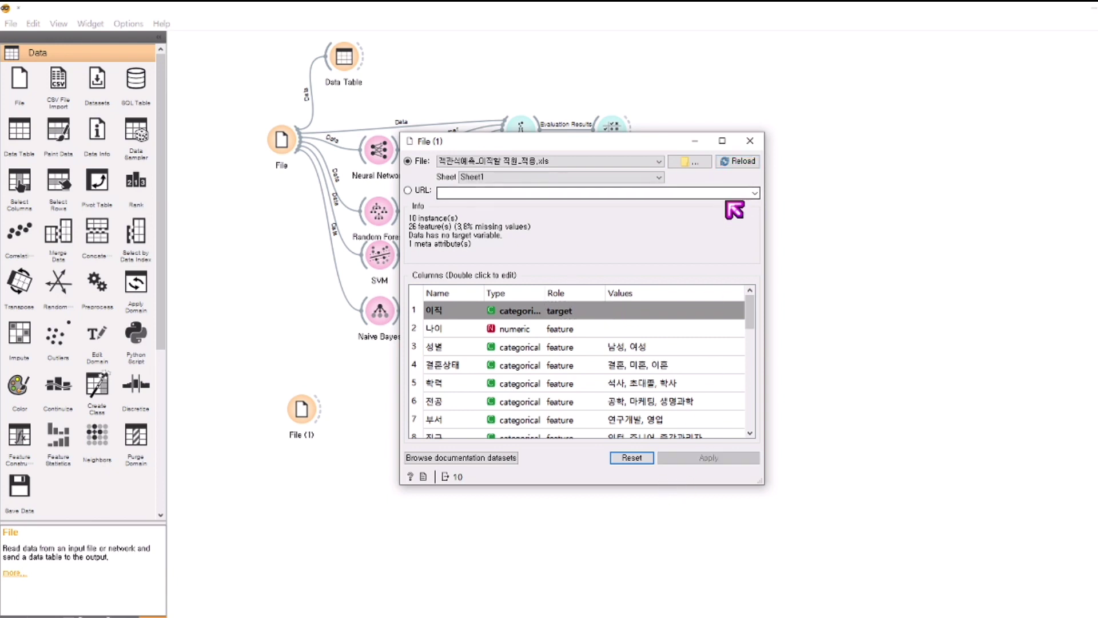
click(749, 141)
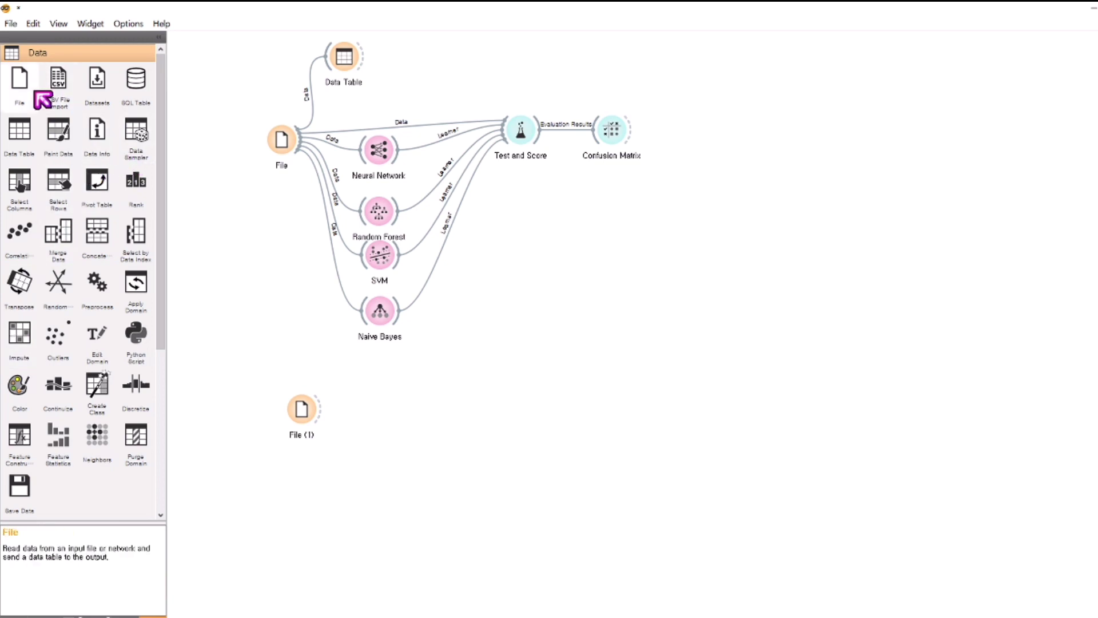
Step: Add a Predictions widget in line with the second File widget, and connect all four models and that file's data to it
click(54, 55)
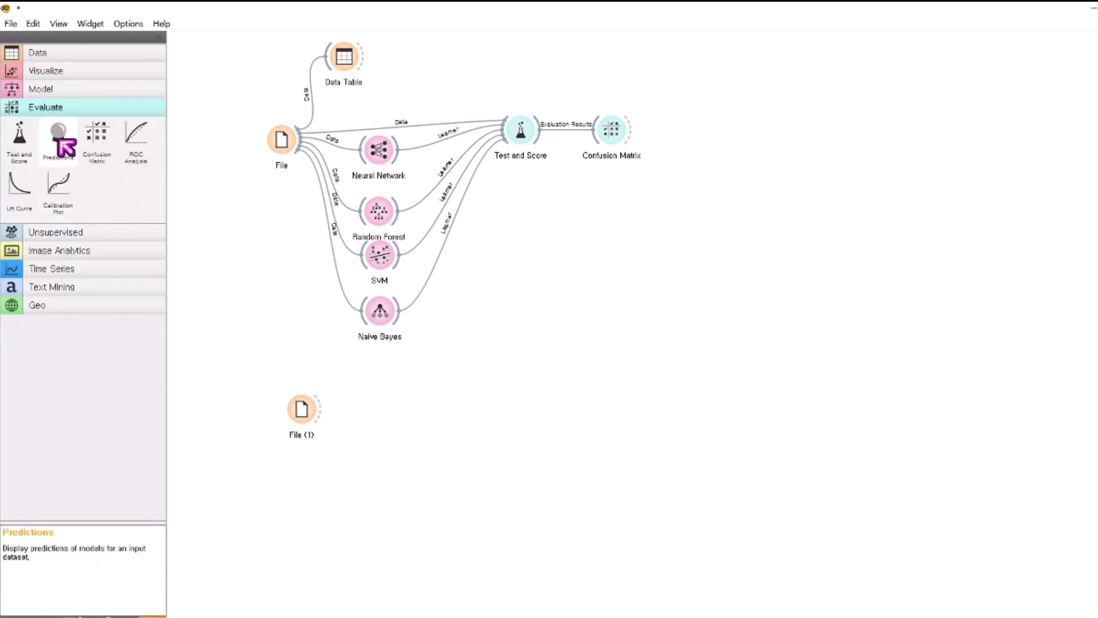
drag(63, 134, 581, 415)
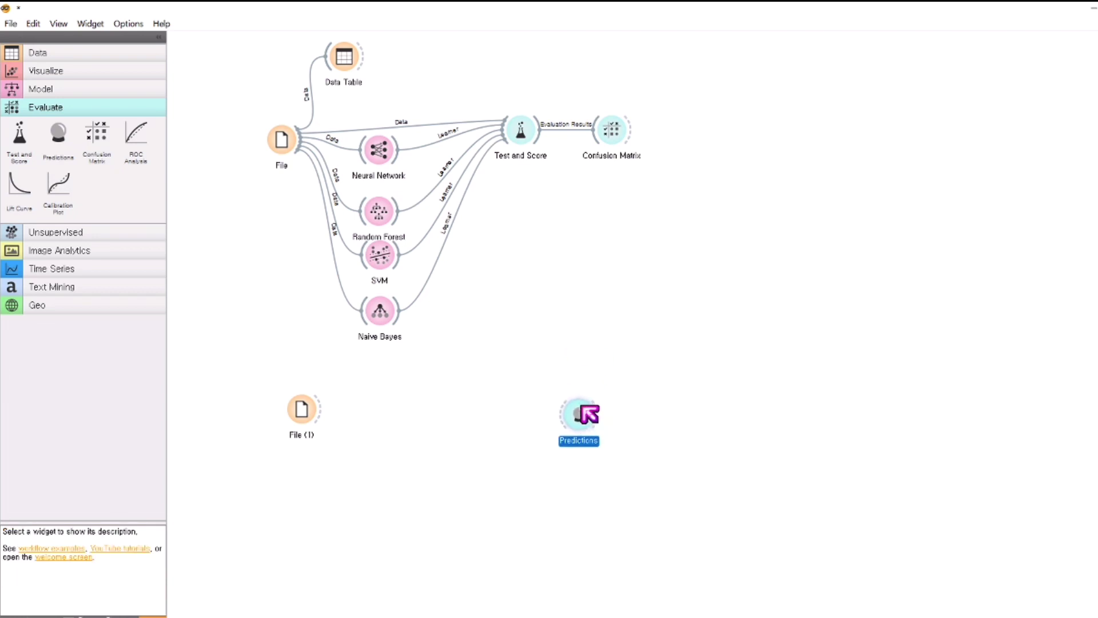
drag(396, 152, 560, 411)
drag(395, 216, 575, 433)
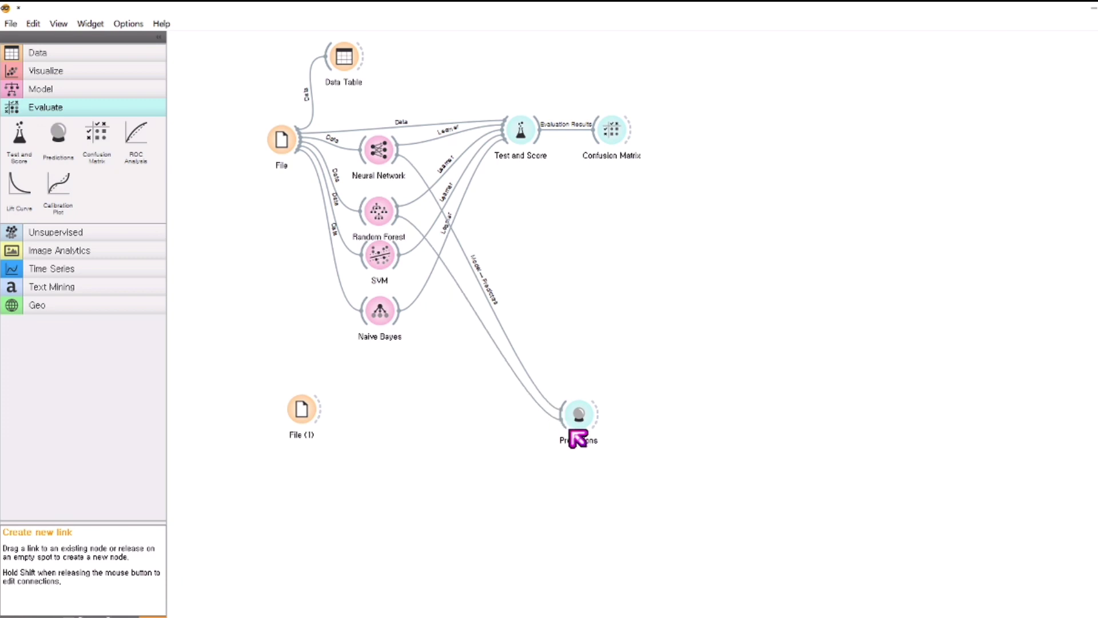
drag(399, 258, 563, 412)
drag(400, 319, 564, 430)
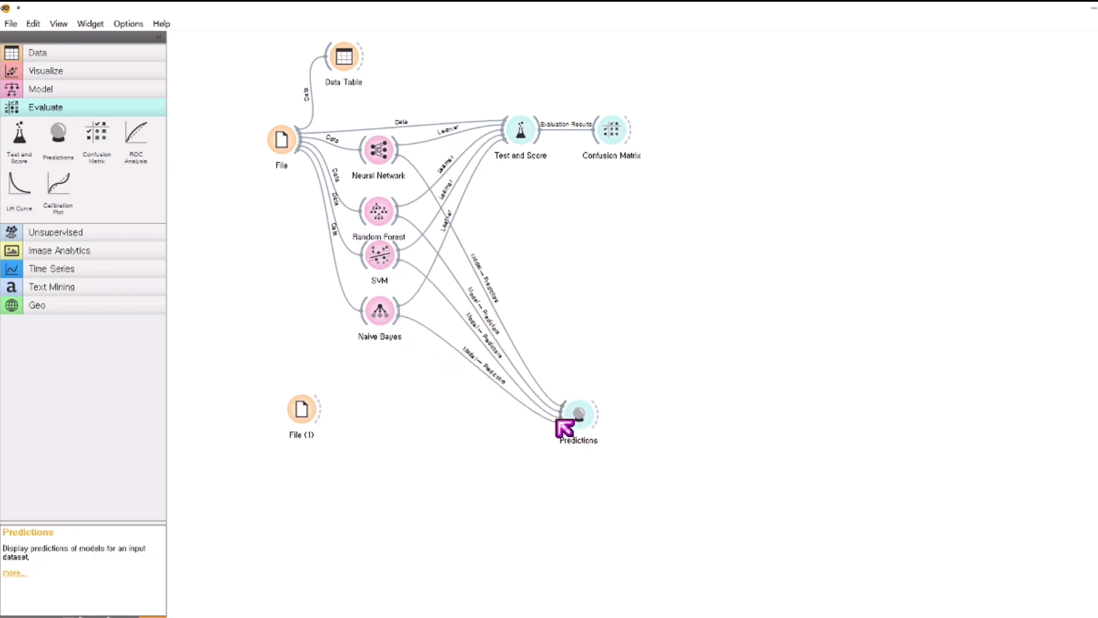
drag(325, 414, 576, 411)
click(578, 419)
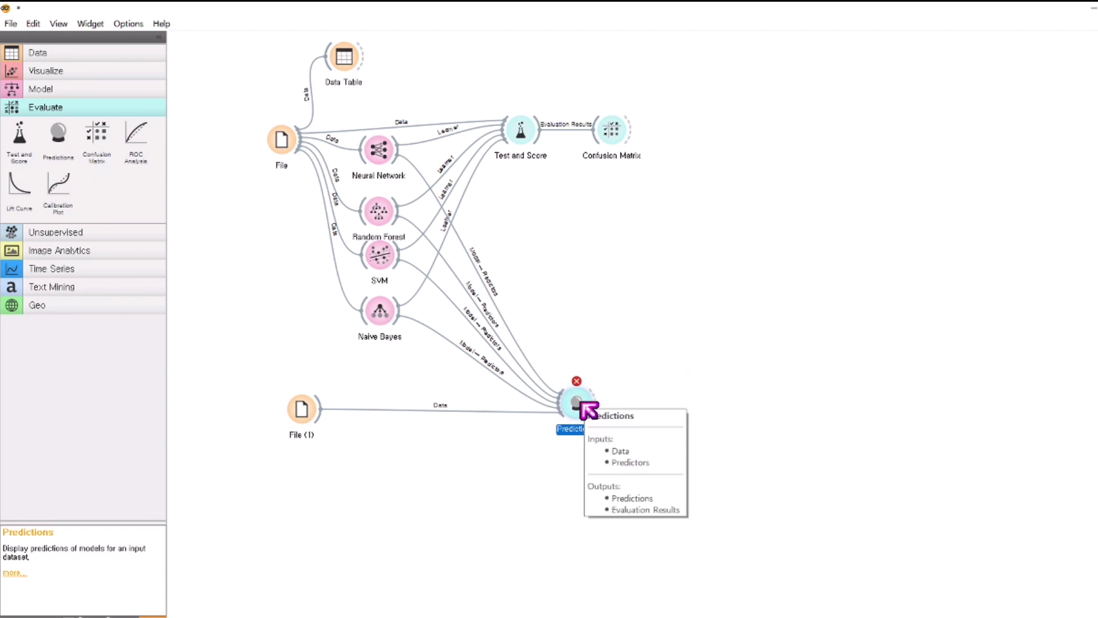
Step: Open the Predictions results, inspect rows 1 and 3, and show the predicted probabilities for class Yes
double_click(581, 403)
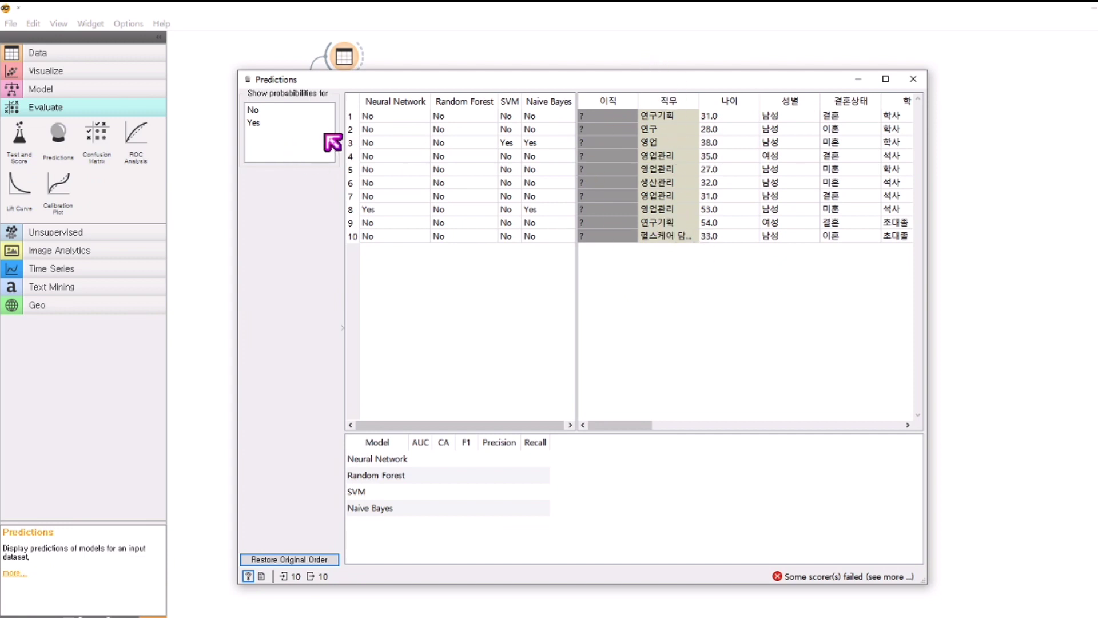
click(378, 116)
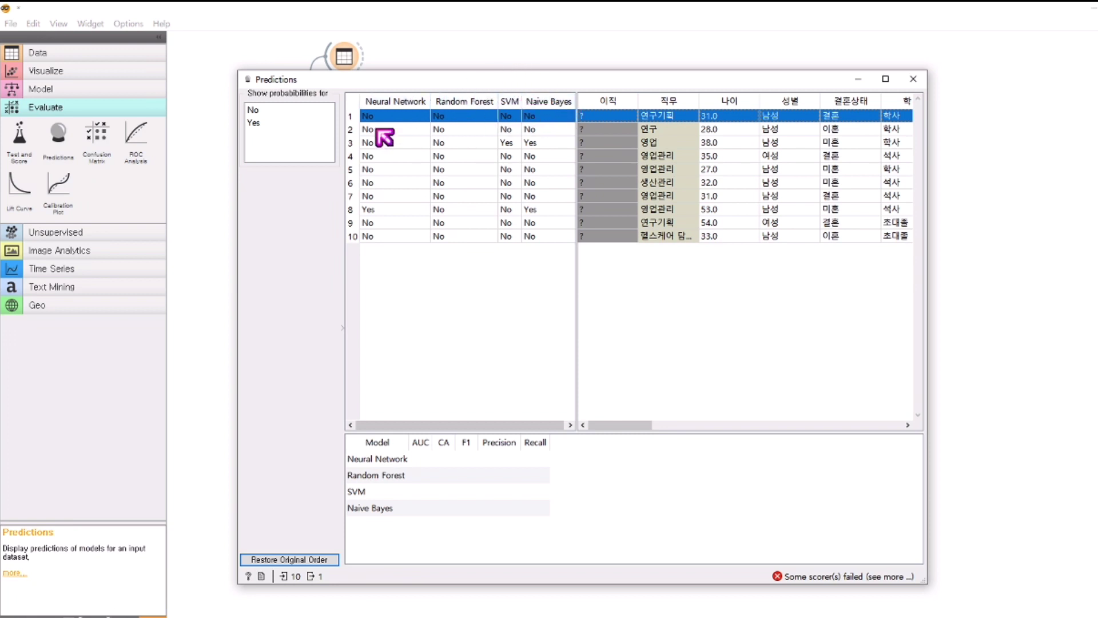
click(356, 144)
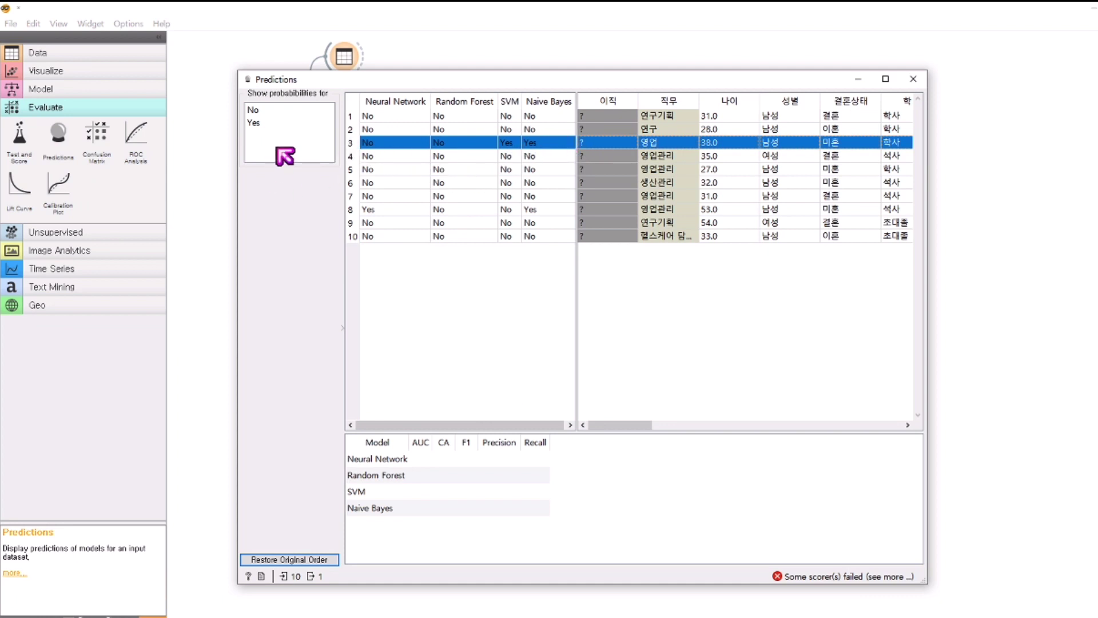
click(284, 127)
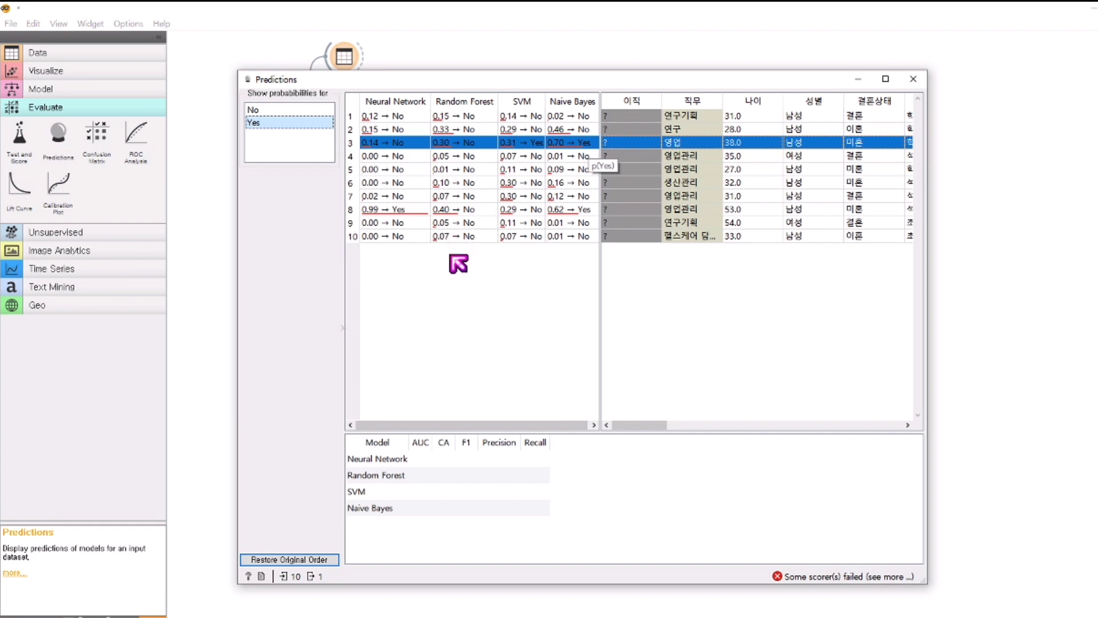
Step: Compare the models' Yes probabilities for the employees in rows 2, 3 and 8
click(582, 131)
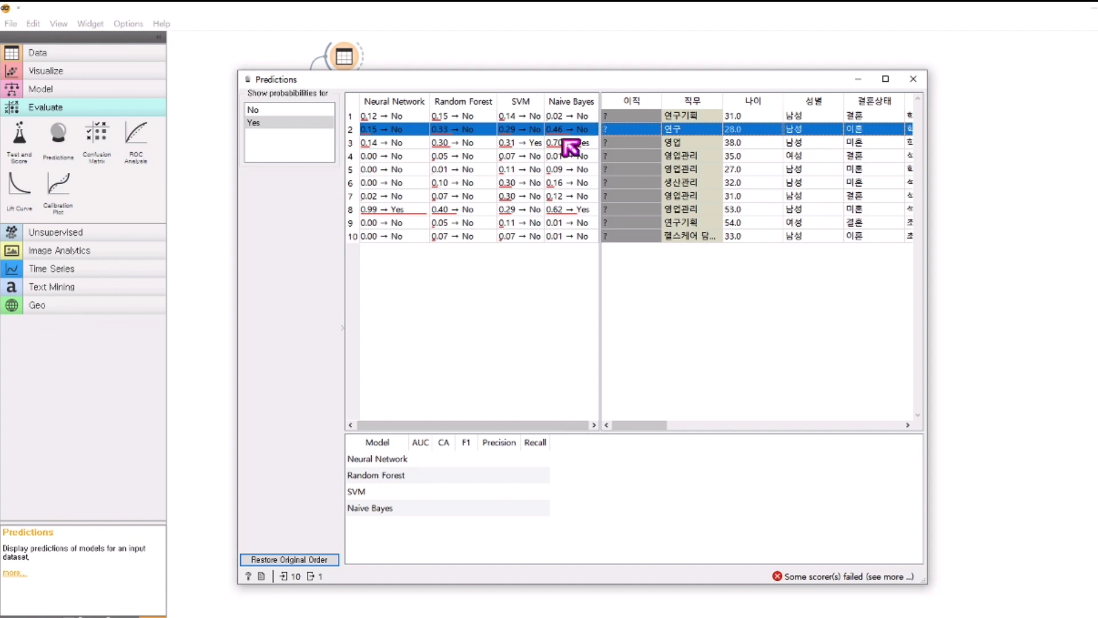
click(540, 146)
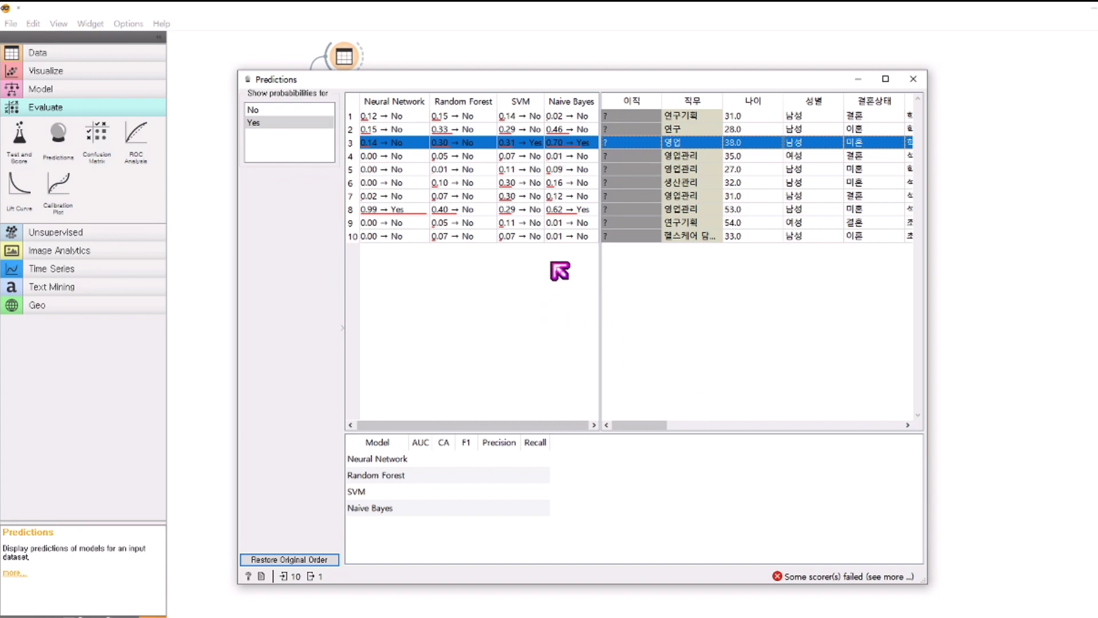
click(579, 210)
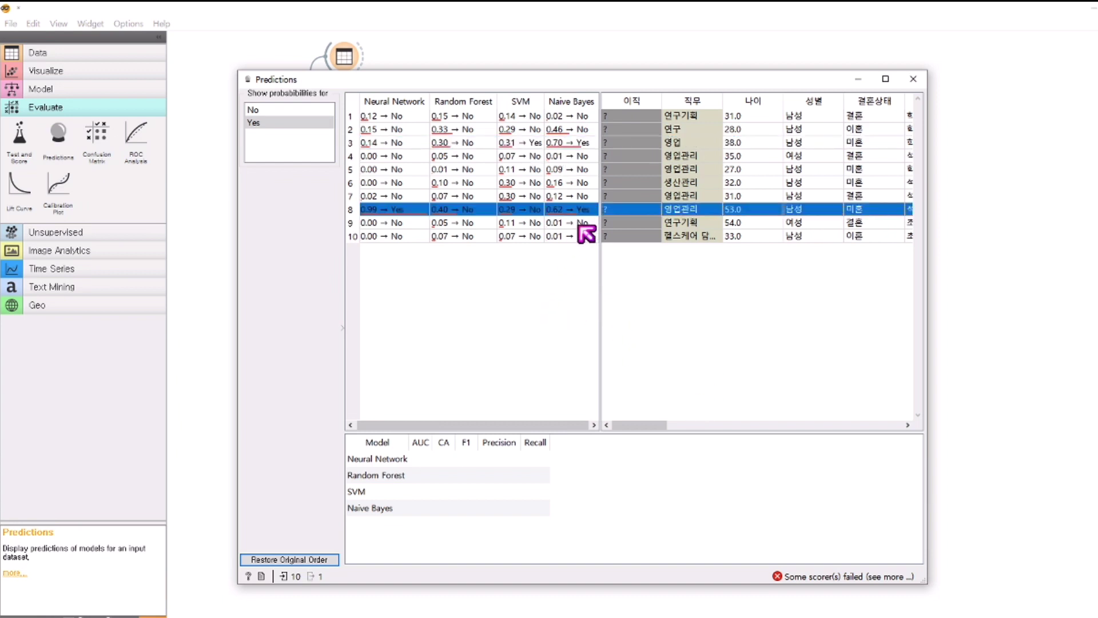